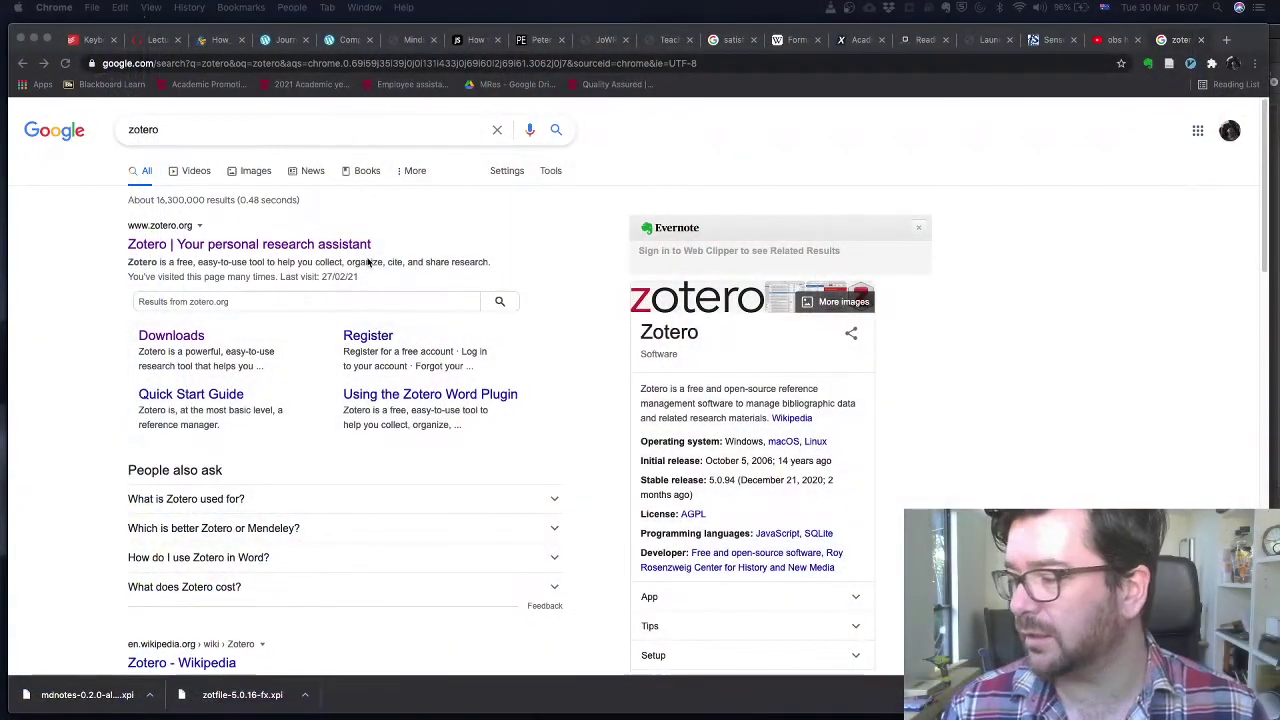
# Open the 'Zotero | Your personal research assistant' result from the Google search for zotero.
pyautogui.click(254, 250)
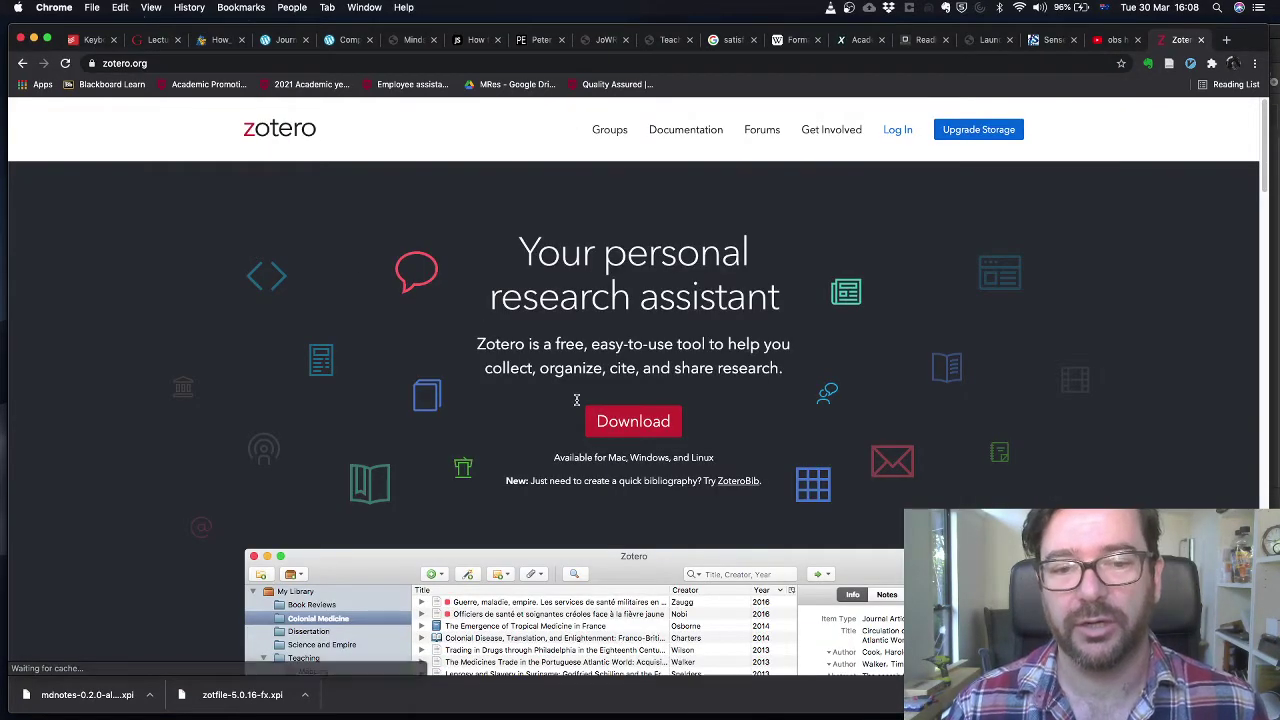
# Go to Zotero's download page, open the plugins list, and search the page for 'zotfile'.
pyautogui.click(651, 431)
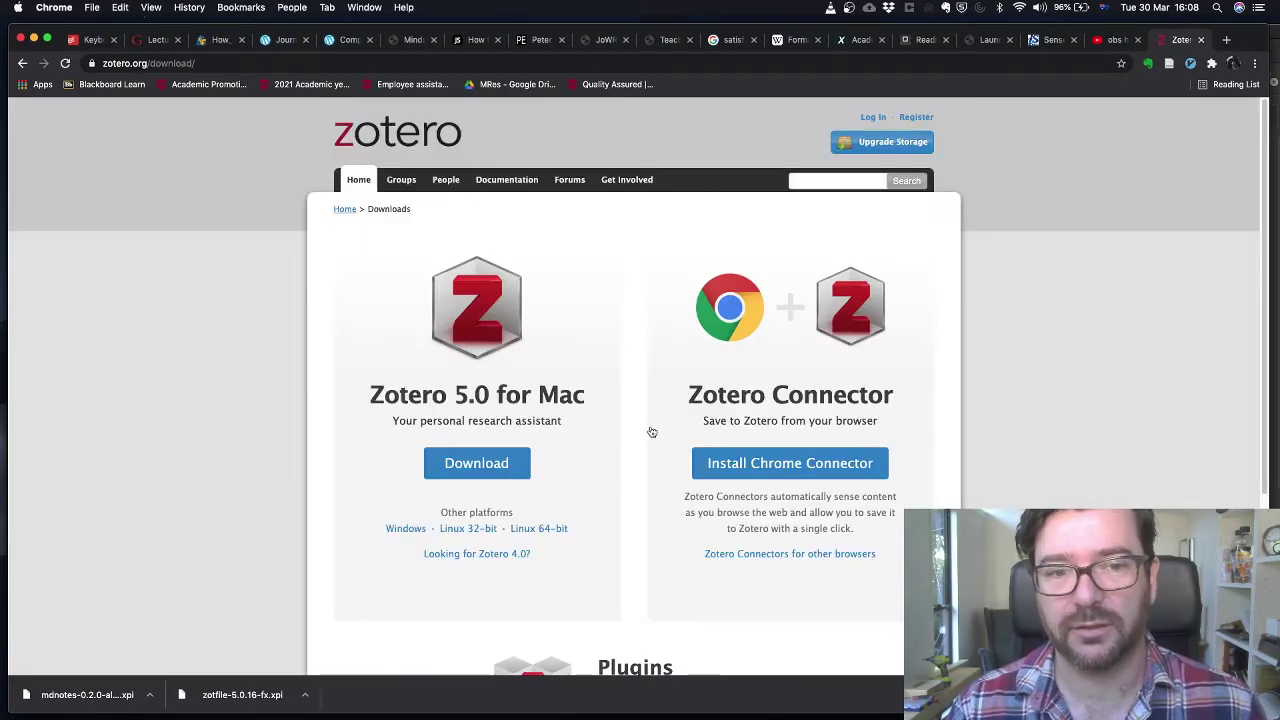
pyautogui.scroll(-5, 651, 431)
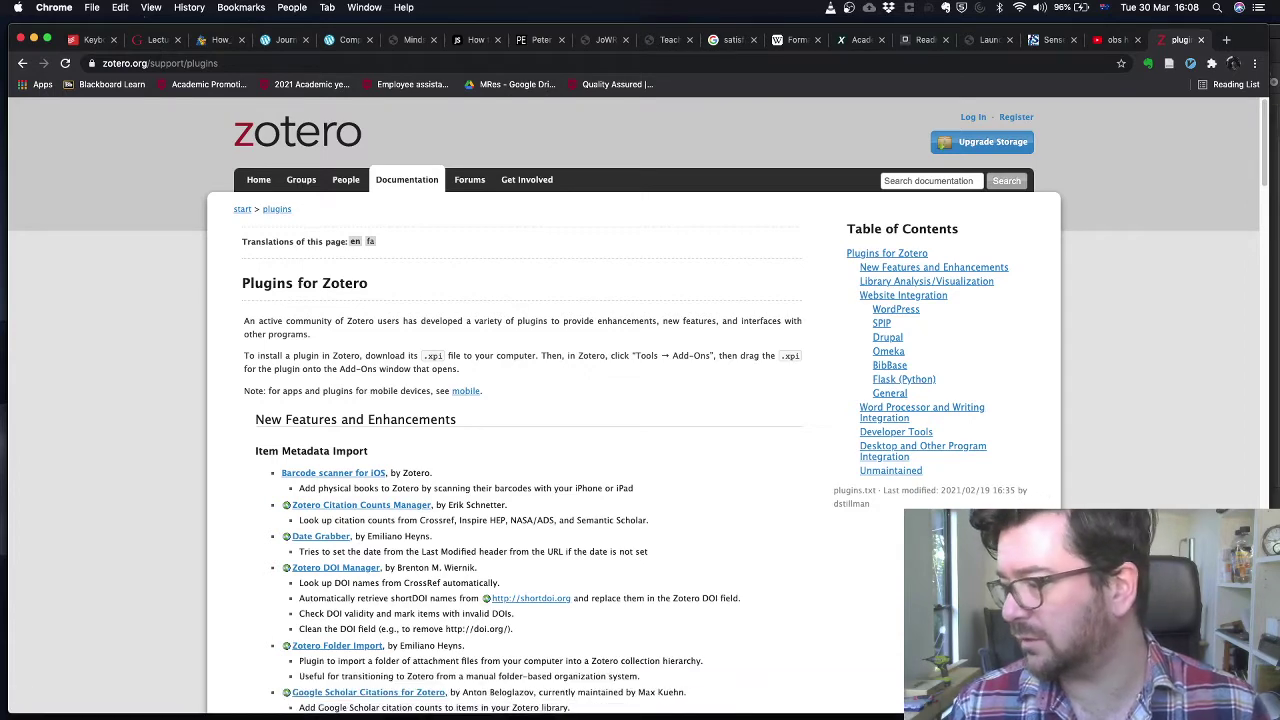
pyautogui.press('super+f')
pyautogui.write('zotfile')
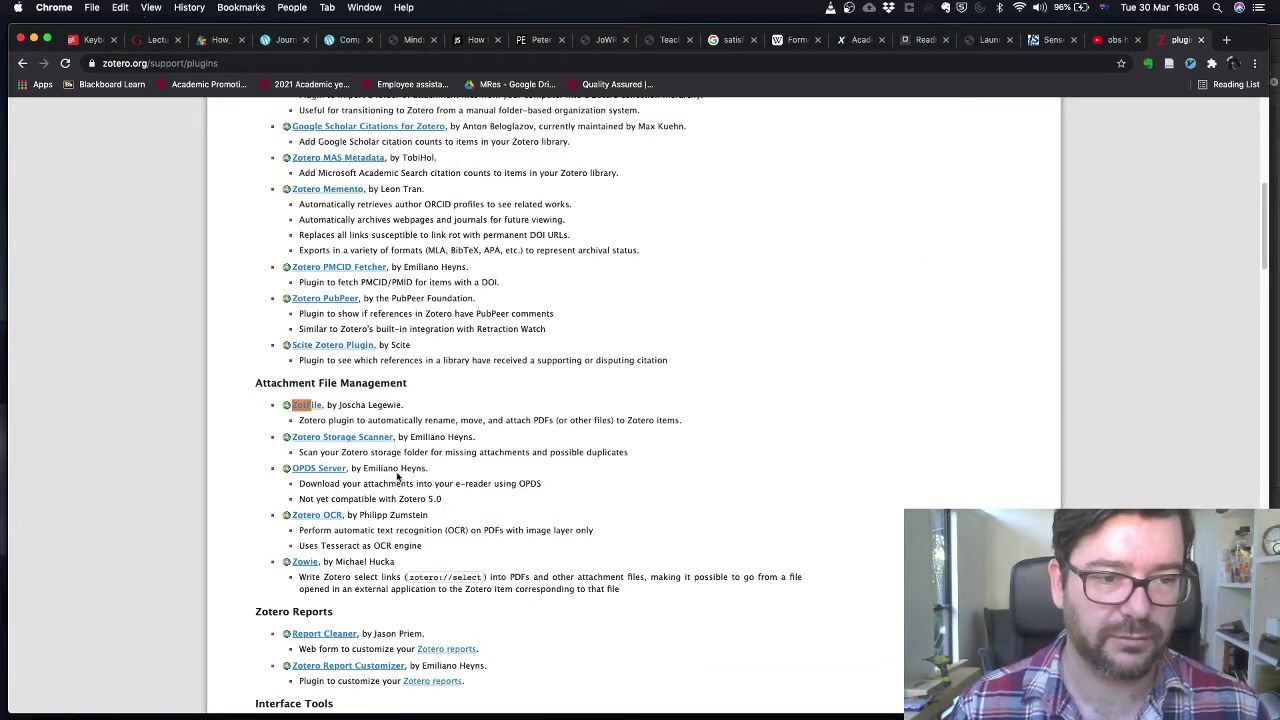
# Download the ZotFile .xpi from zotfile.com, then go back to the Zotero plugins page.
pyautogui.click(303, 405)
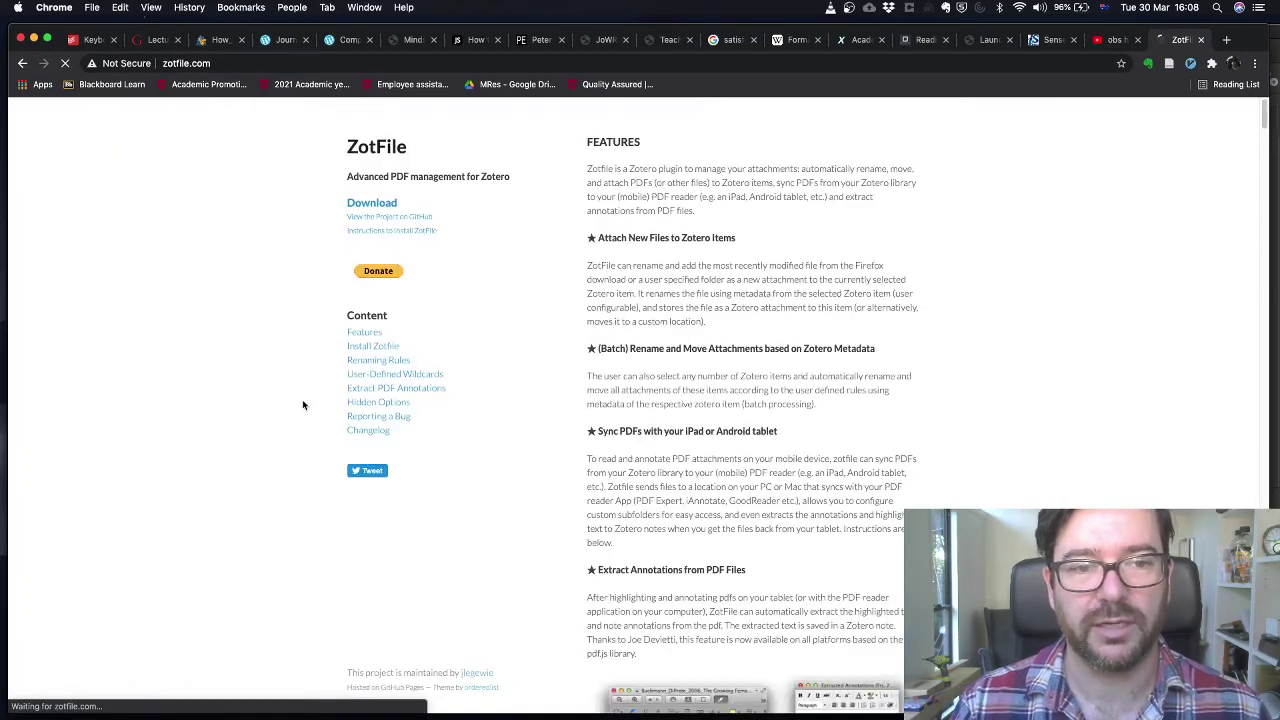
pyautogui.click(380, 207)
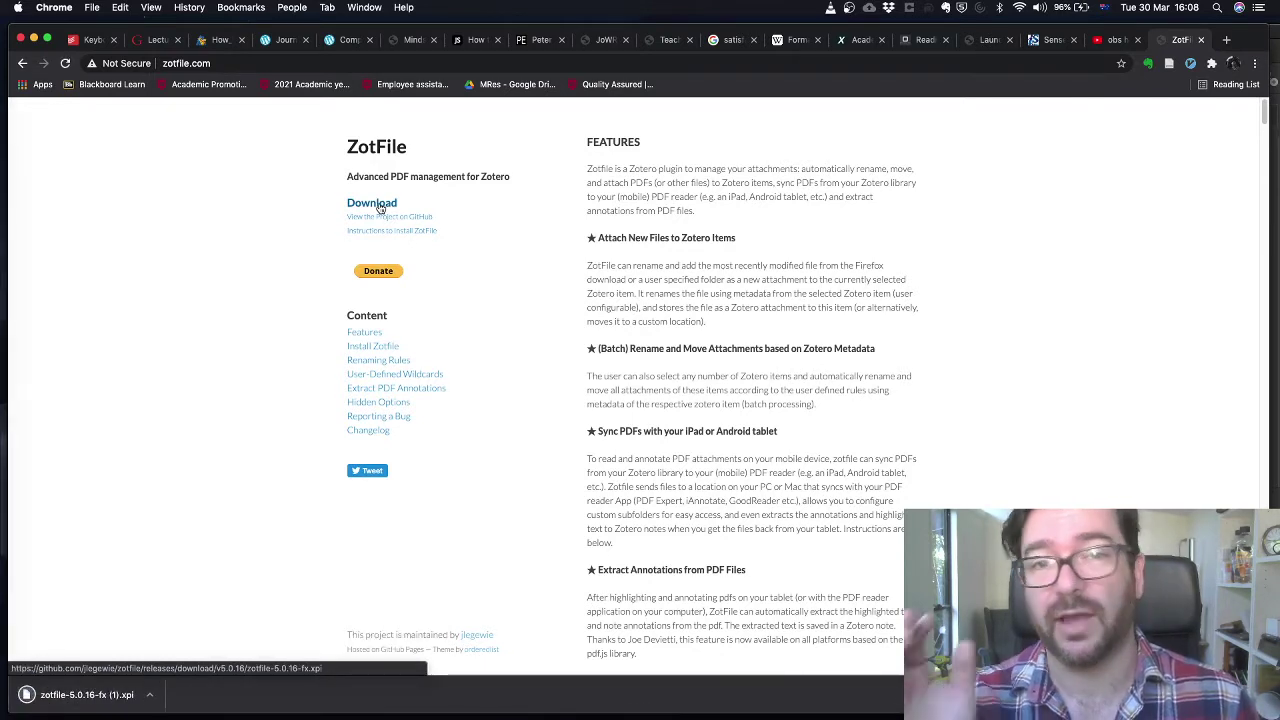
pyautogui.click(22, 64)
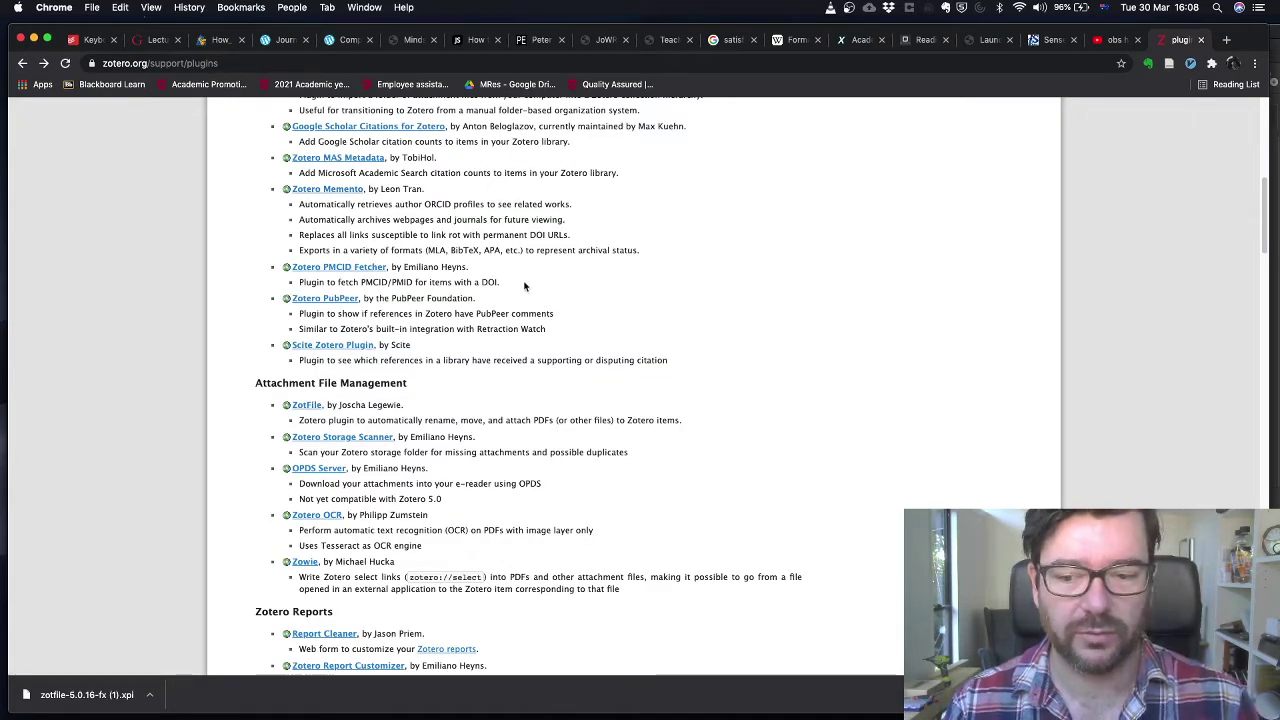
# Search the plugins page for 'mdnotes' and open the Mdnotes for Zotero project page.
pyautogui.press('Home')
pyautogui.write('dnot')
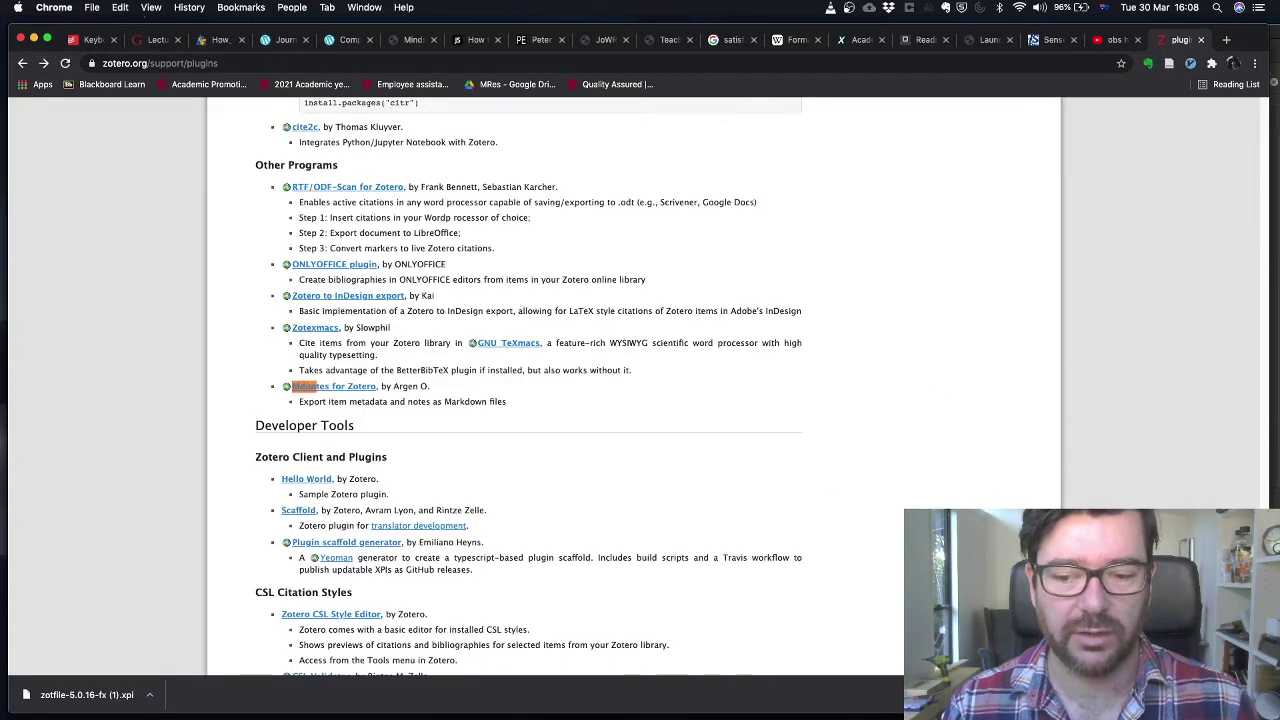
pyautogui.write('es')
pyautogui.click(345, 391)
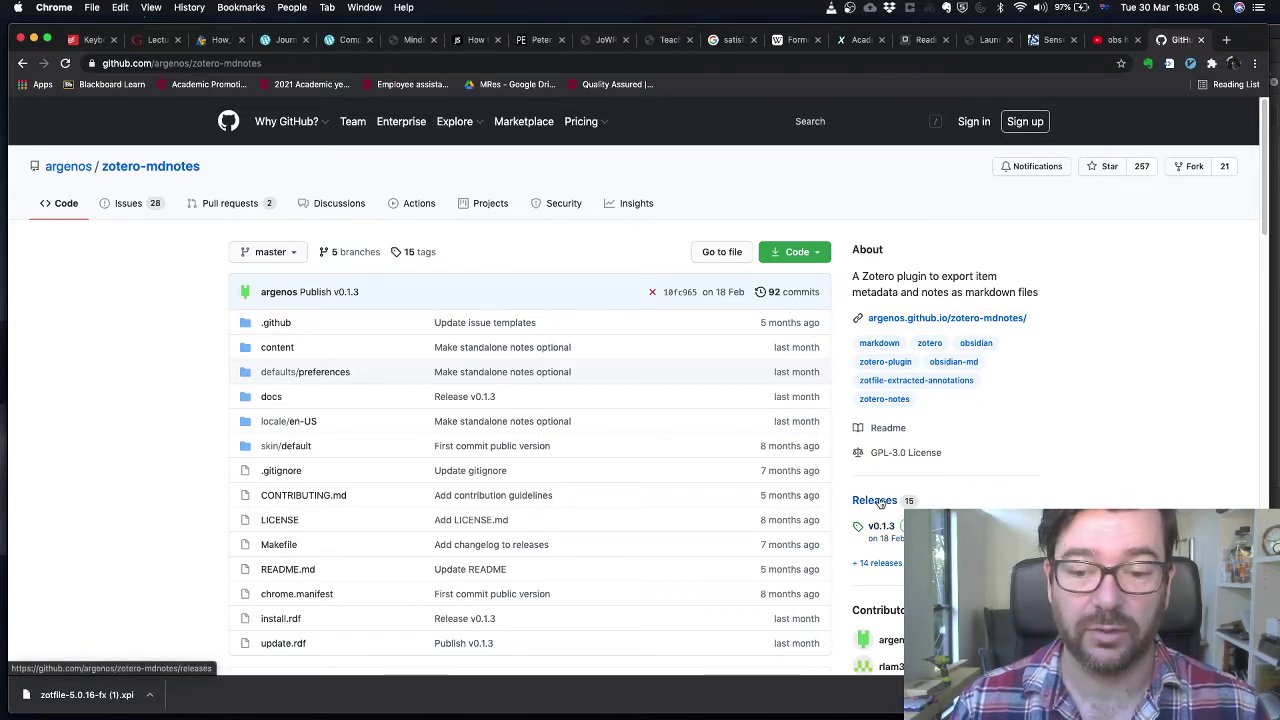
# Download mdnotes-0.2.0-alpha4.xpi from the 0.2.0-alpha4 GitHub release and switch to Zotero.
pyautogui.click(879, 503)
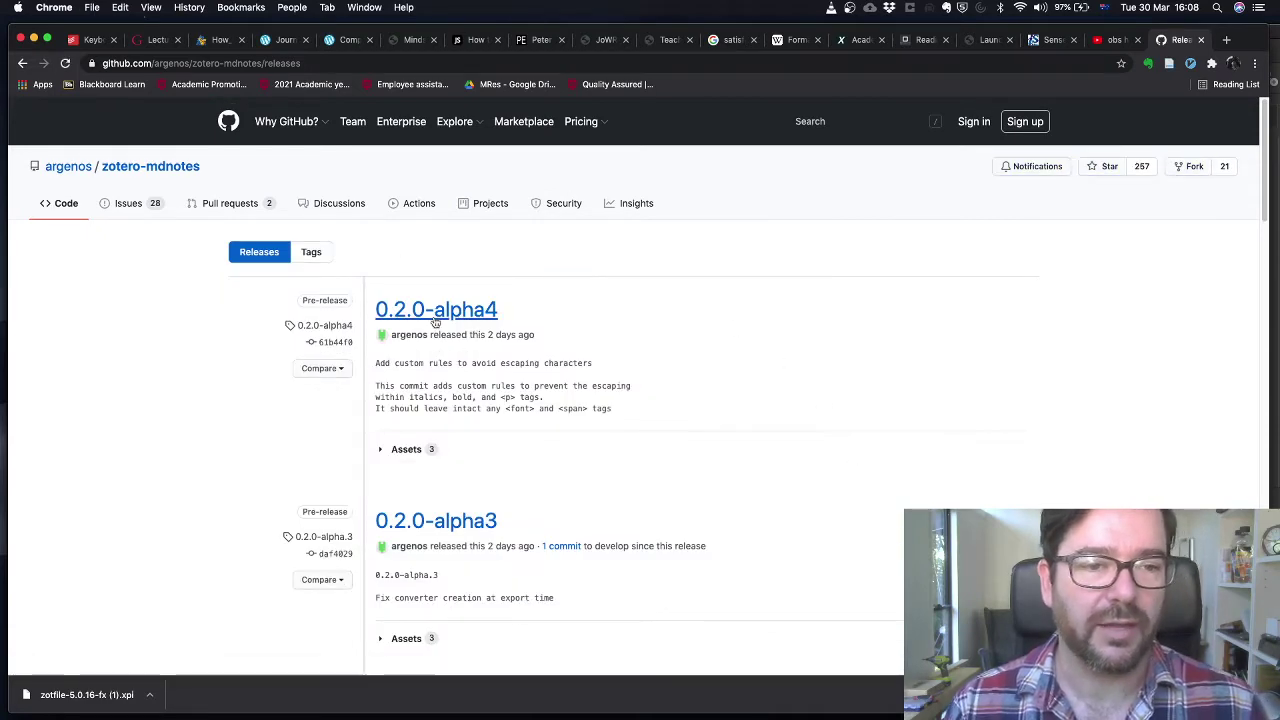
pyautogui.click(437, 312)
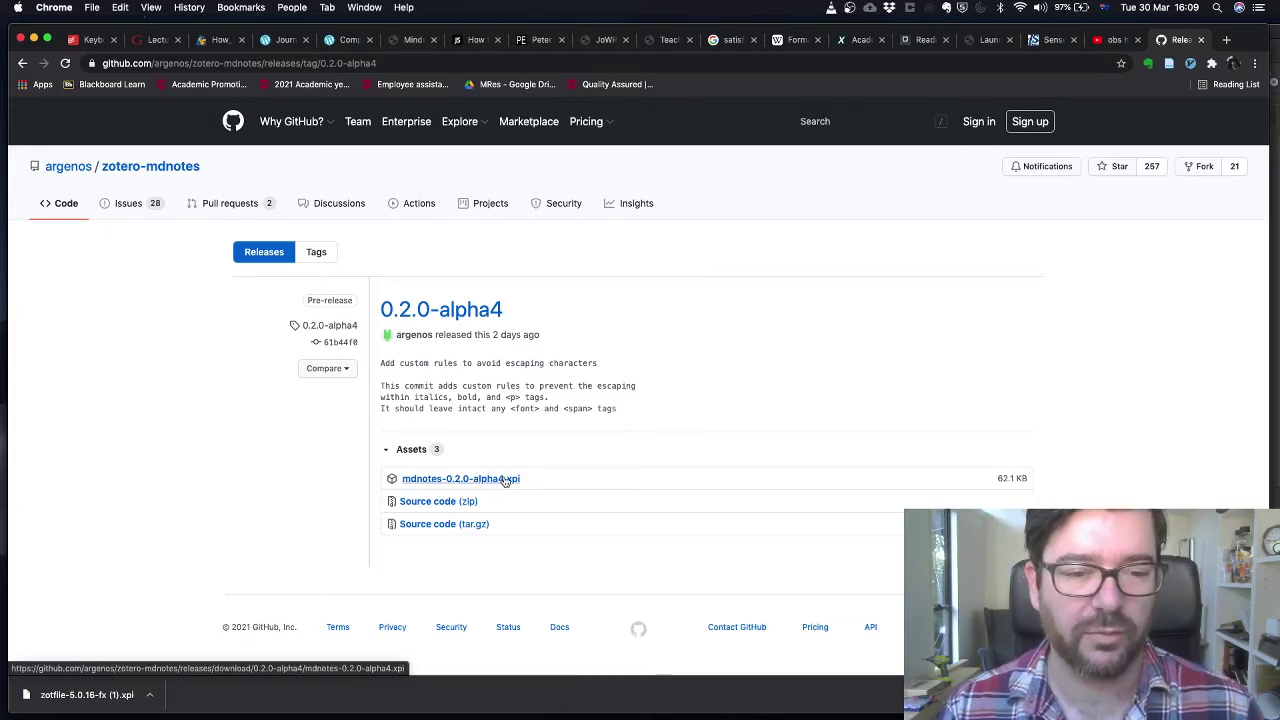
pyautogui.click(506, 480)
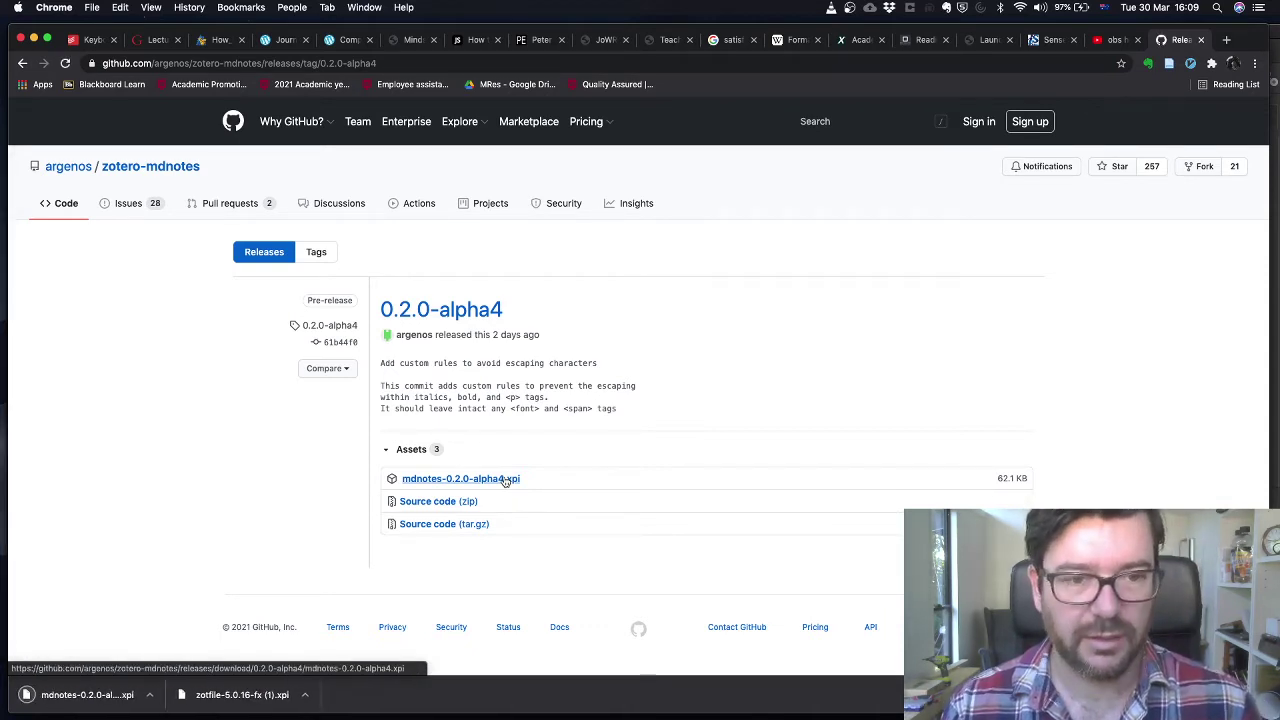
pyautogui.press('super+Tab')
pyautogui.press('super+Tab')
pyautogui.press('super+Tab')
pyautogui.press('super+Tab')
pyautogui.press('super+Tab')
pyautogui.press('super+Tab')
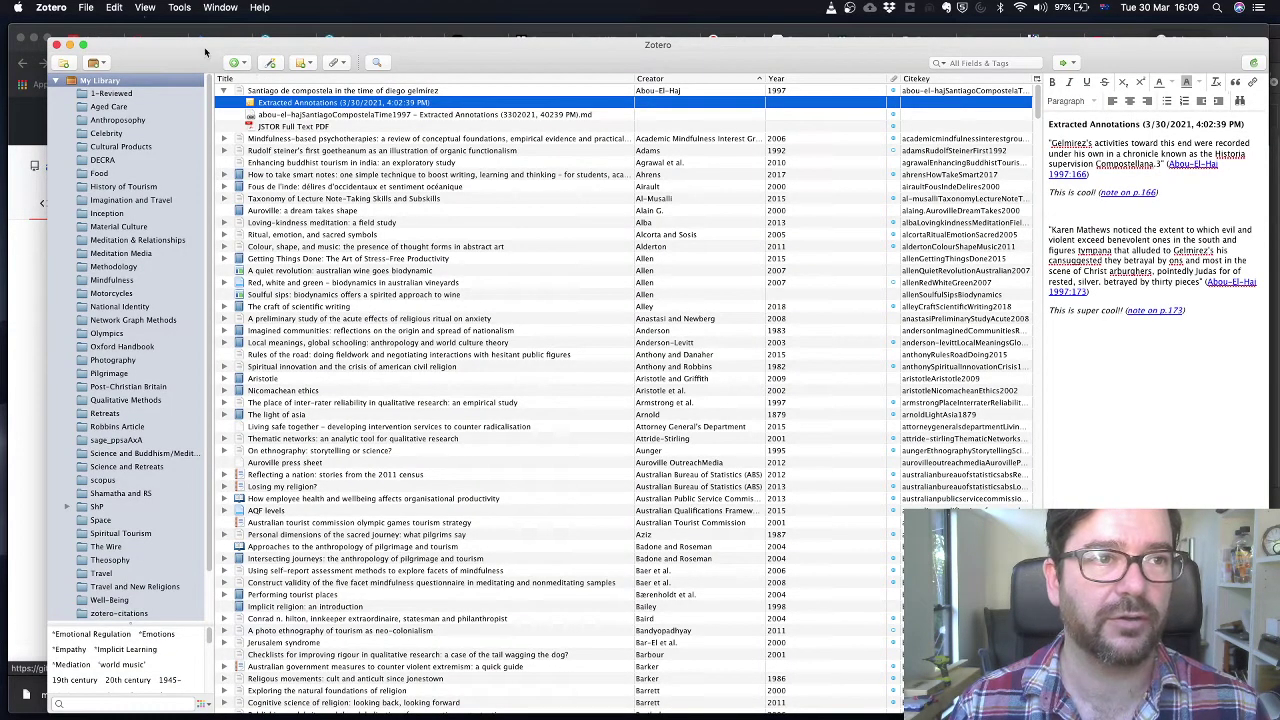
# In Tools > Add-ons, remove the Mdnotes for Zotero and ZotFile add-ons.
pyautogui.click(180, 8)
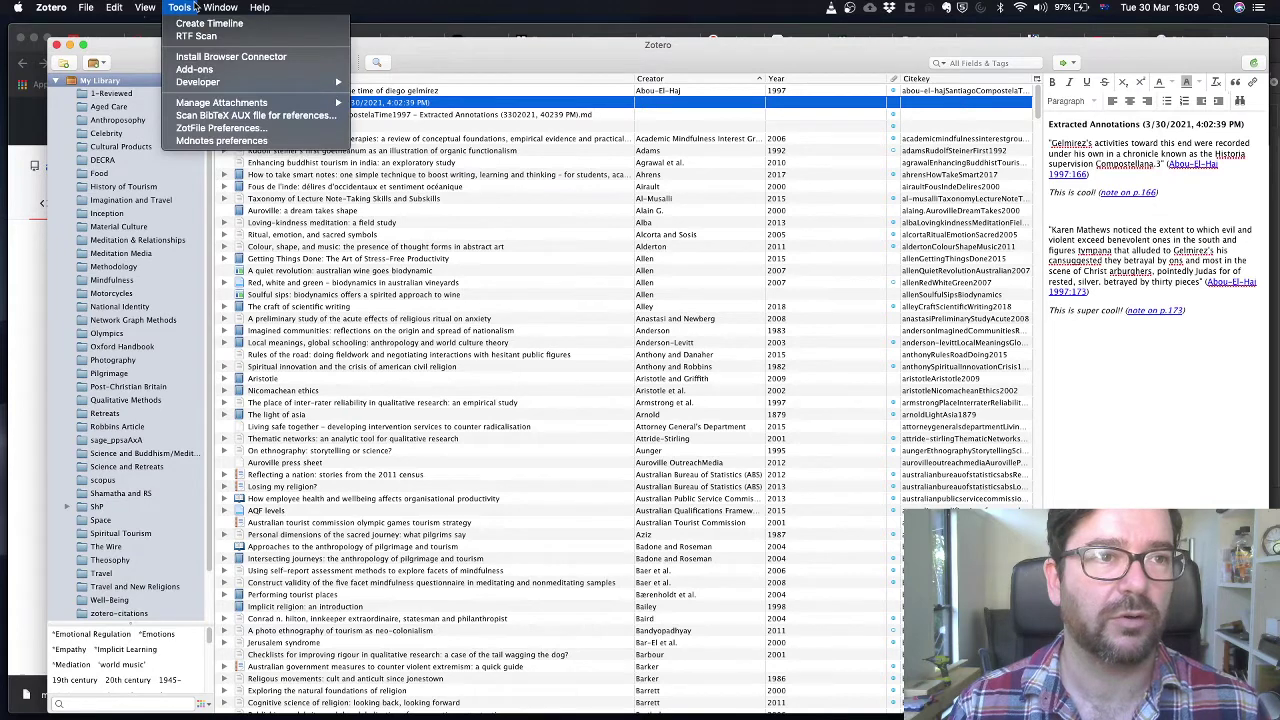
pyautogui.click(195, 70)
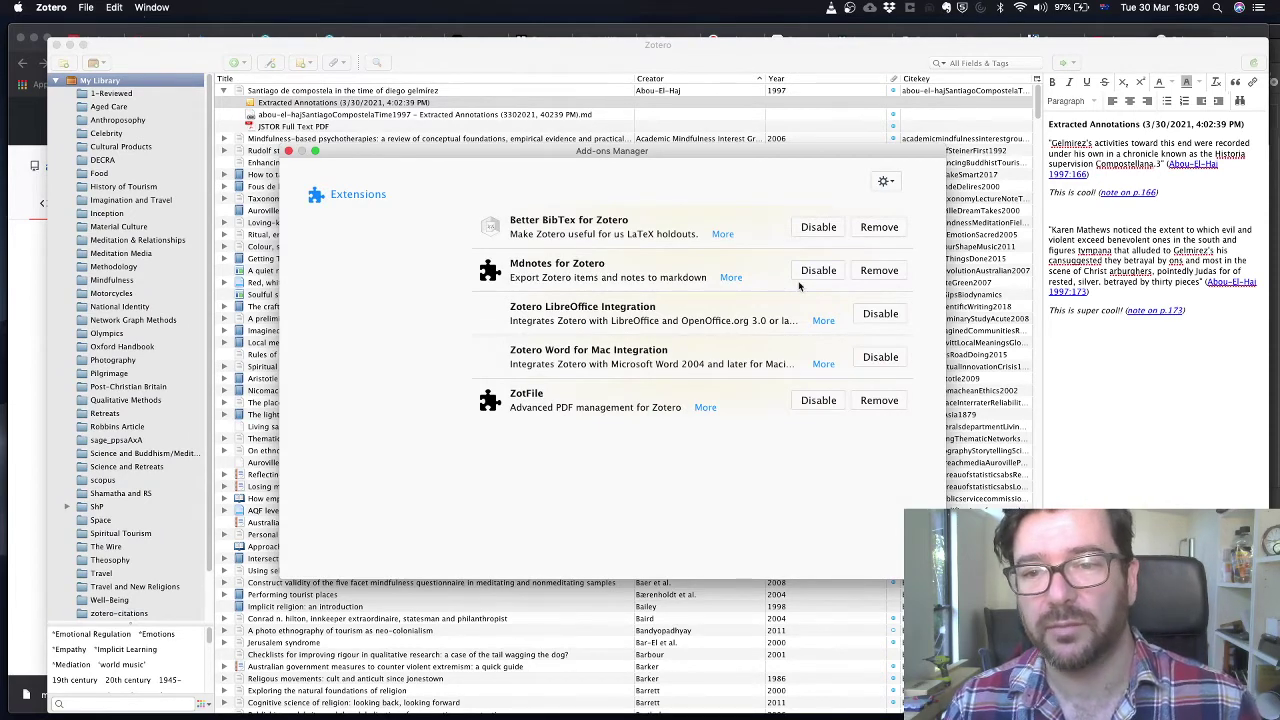
pyautogui.click(891, 268)
pyautogui.click(884, 377)
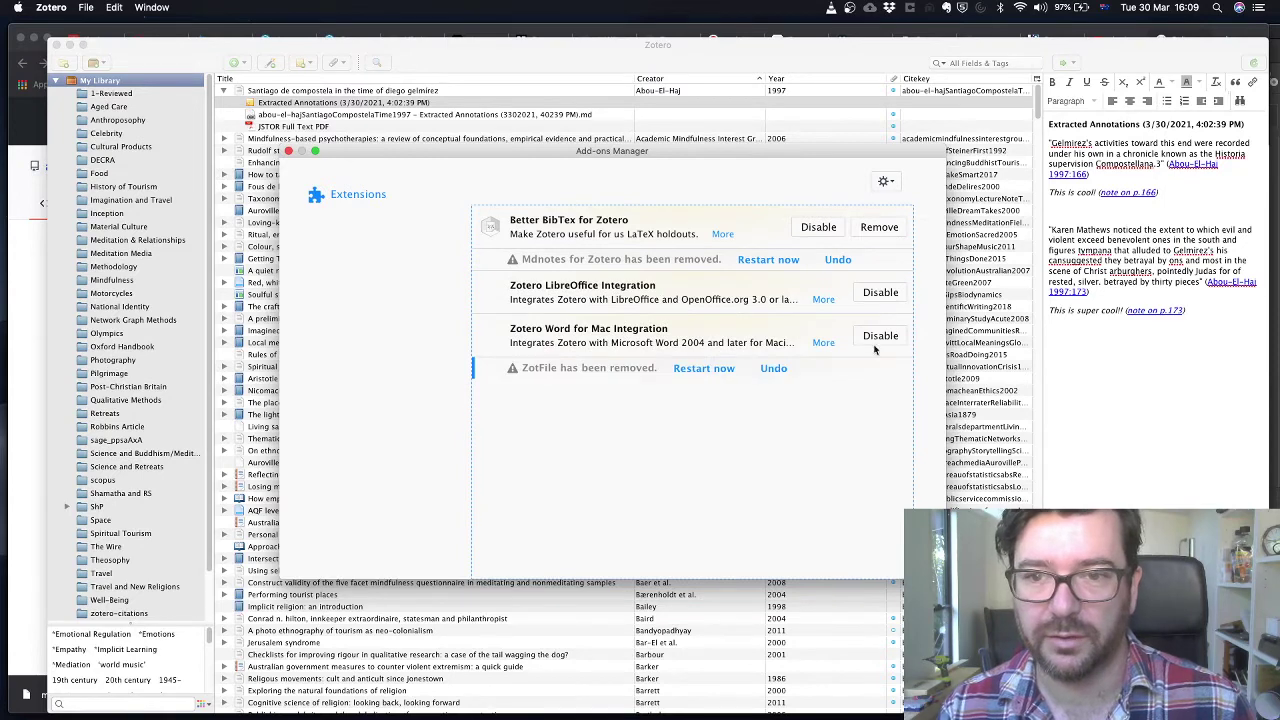
pyautogui.click(894, 182)
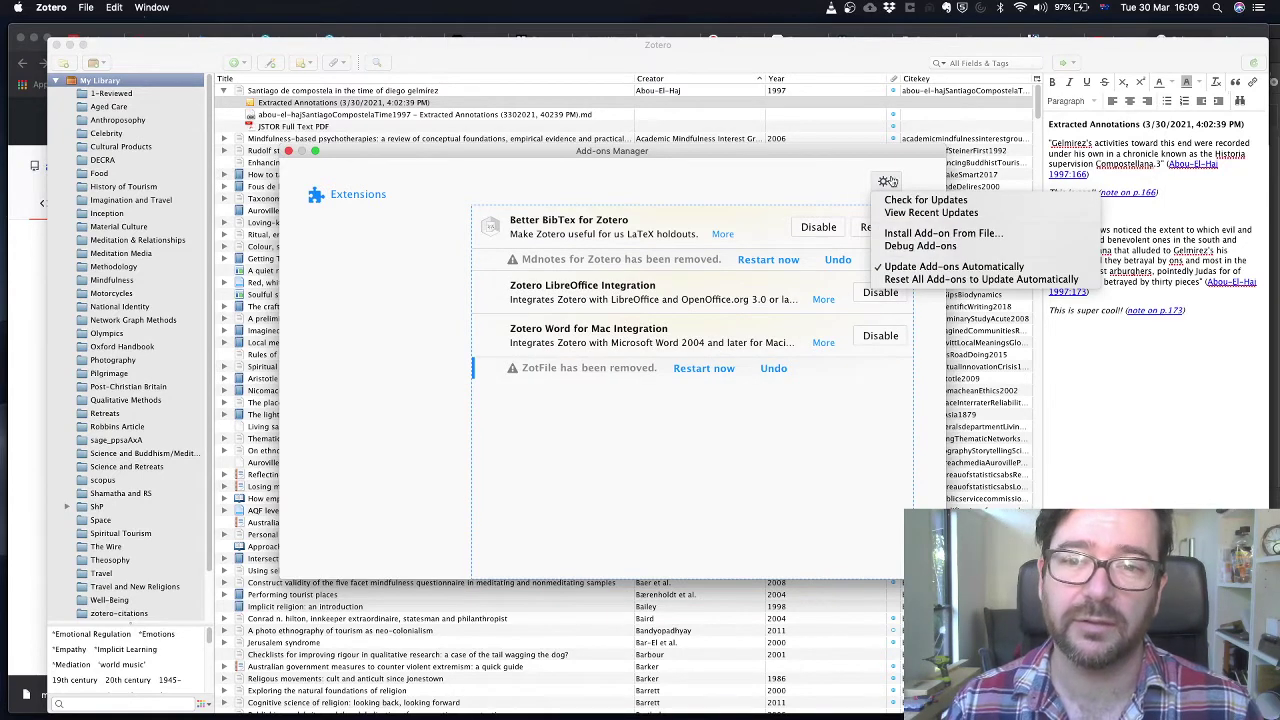
# Install zotfile-5.0.16-fx.xpi from the Downloads folder and choose Restart now.
pyautogui.click(908, 234)
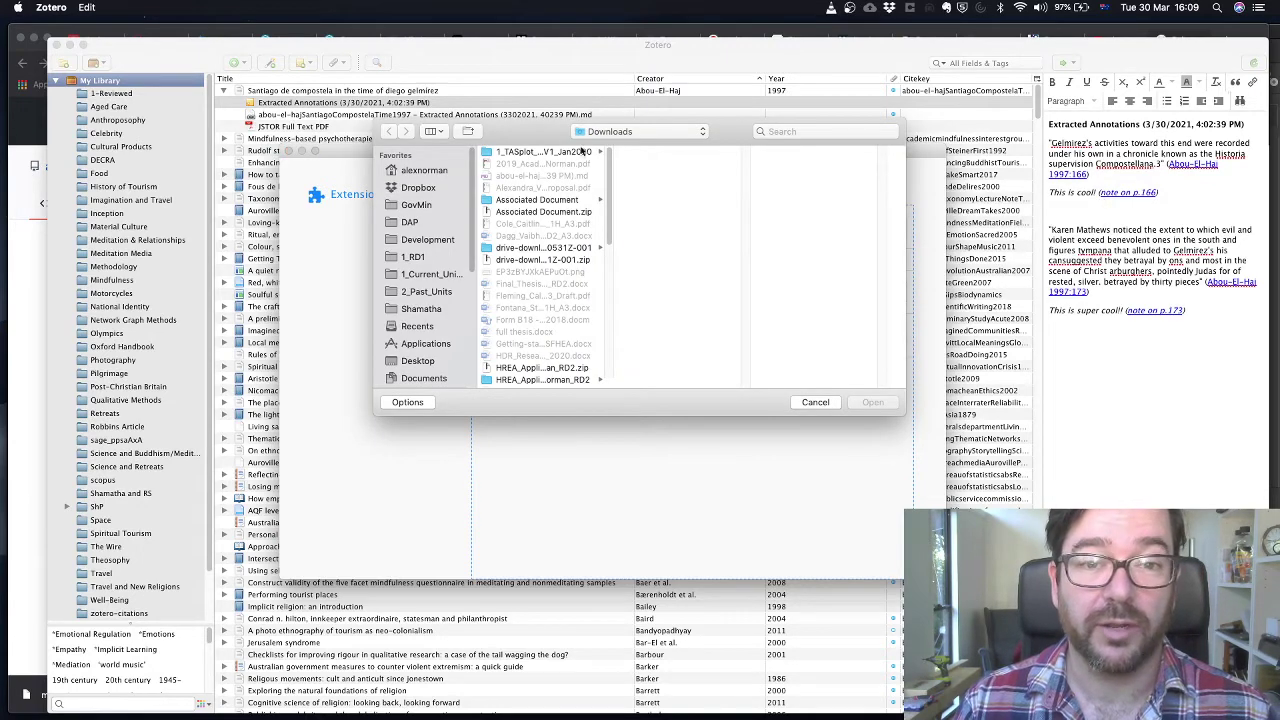
pyautogui.scroll(-10, 533, 248)
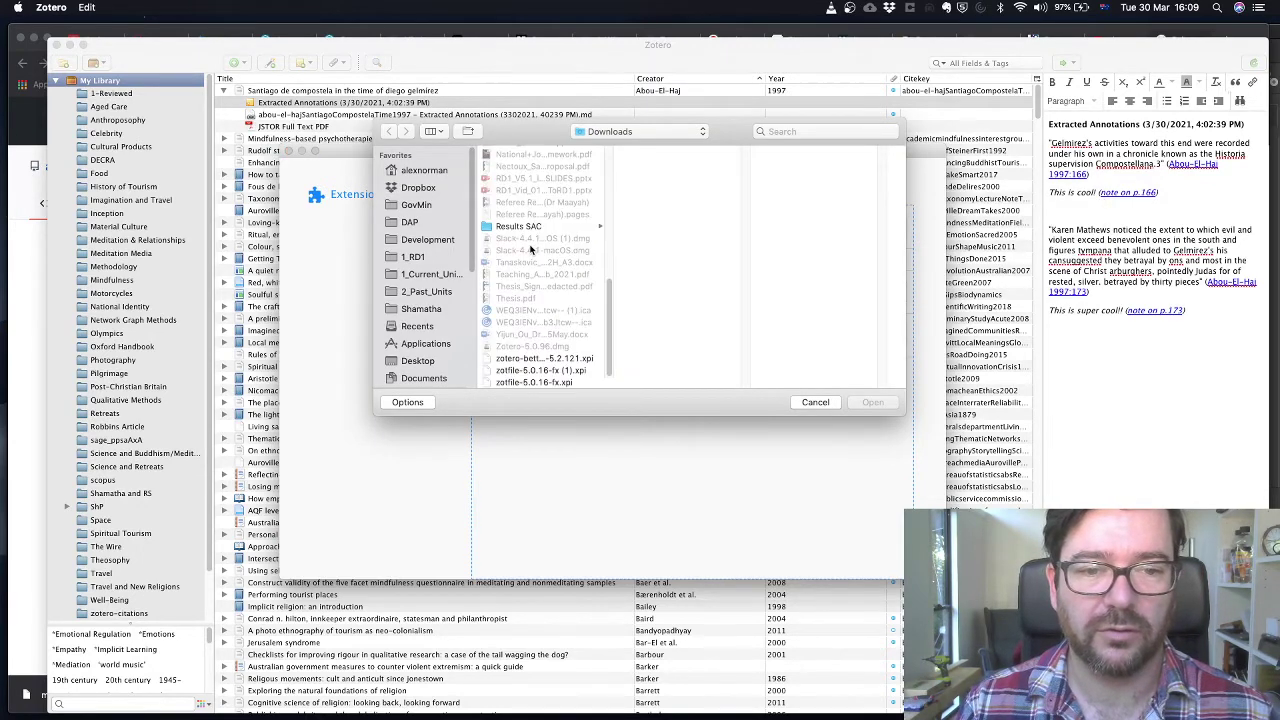
pyautogui.click(545, 383)
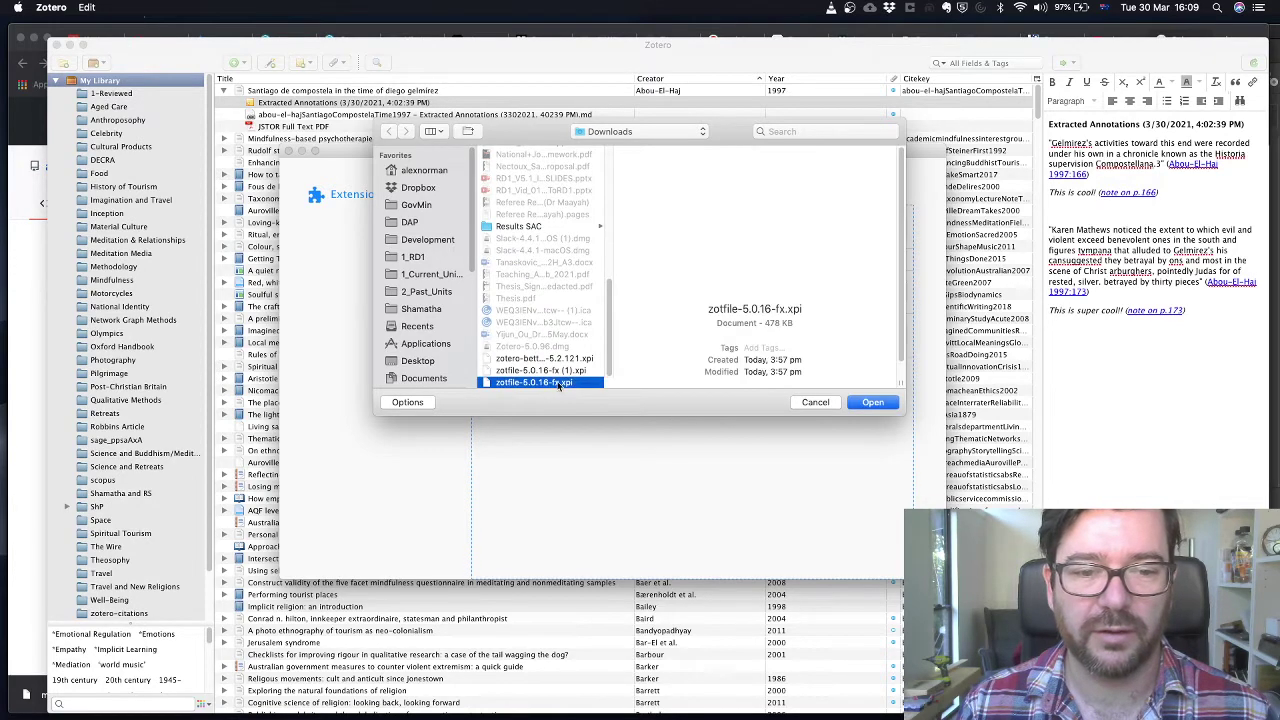
pyautogui.click(868, 403)
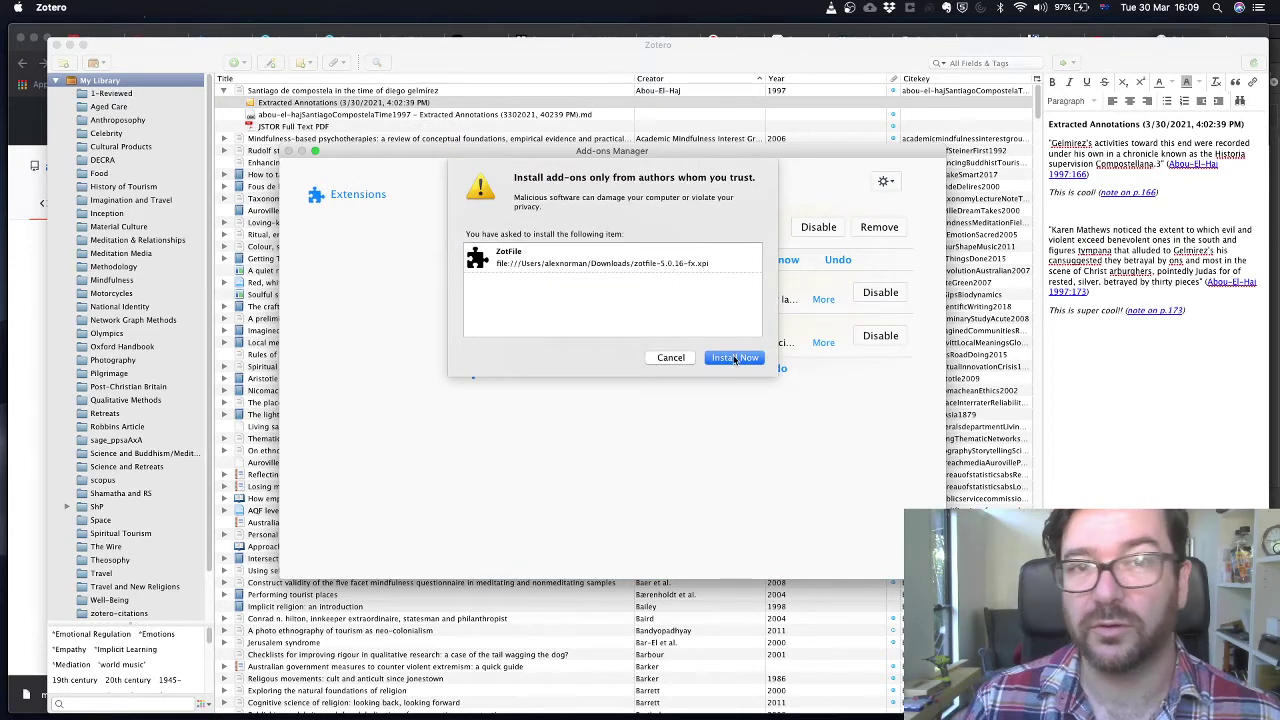
pyautogui.click(735, 358)
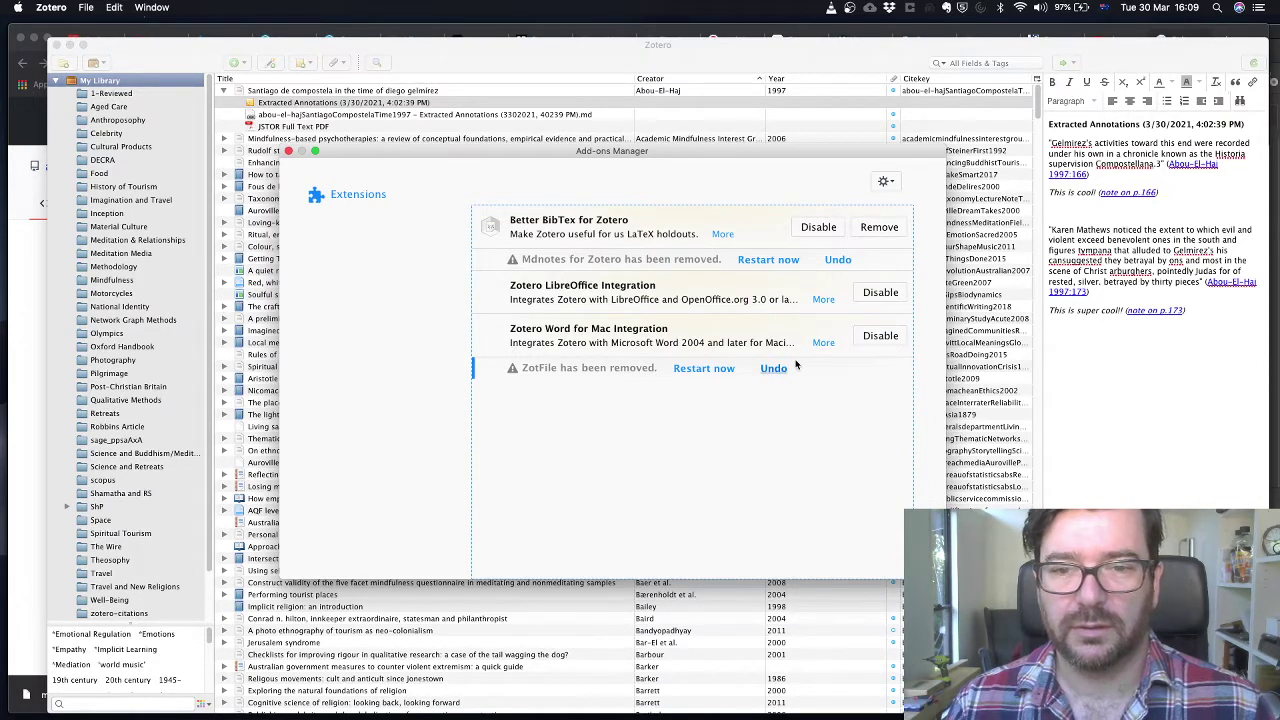
pyautogui.click(710, 369)
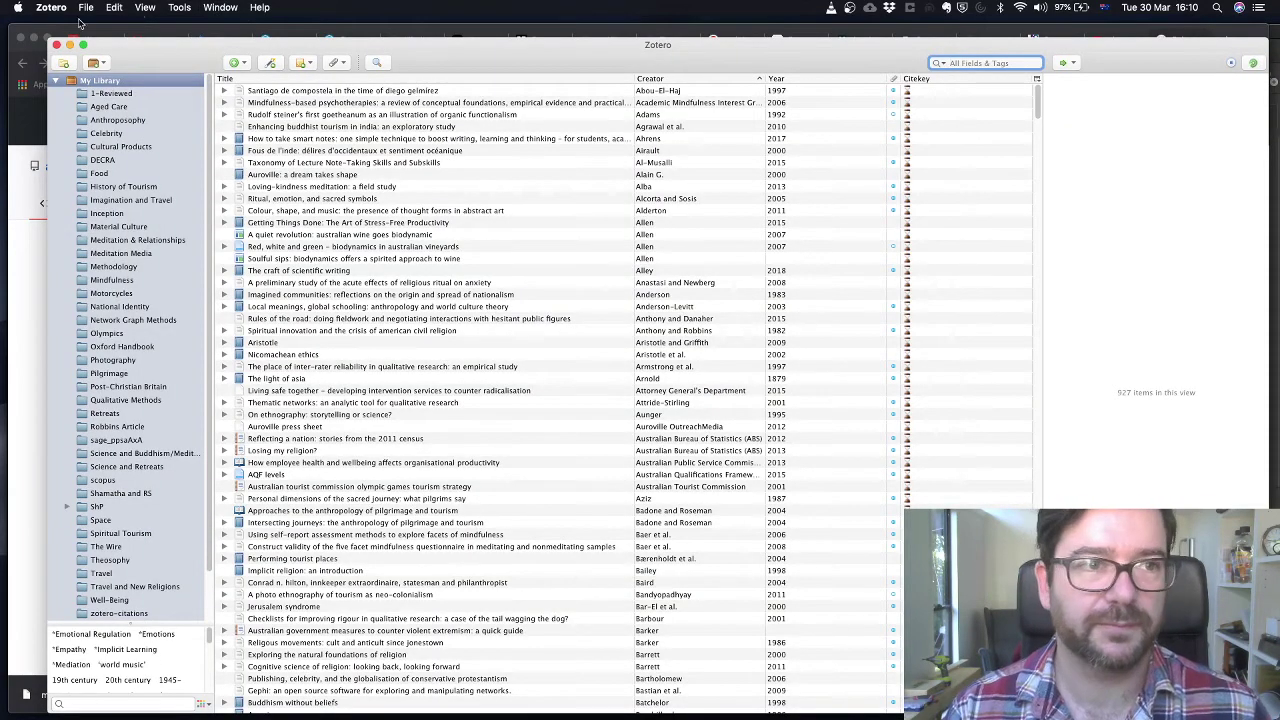
# Install mdnotes-0.2.0-alpha4.xpi via Install Add-on From File and restart Zotero.
pyautogui.click(181, 9)
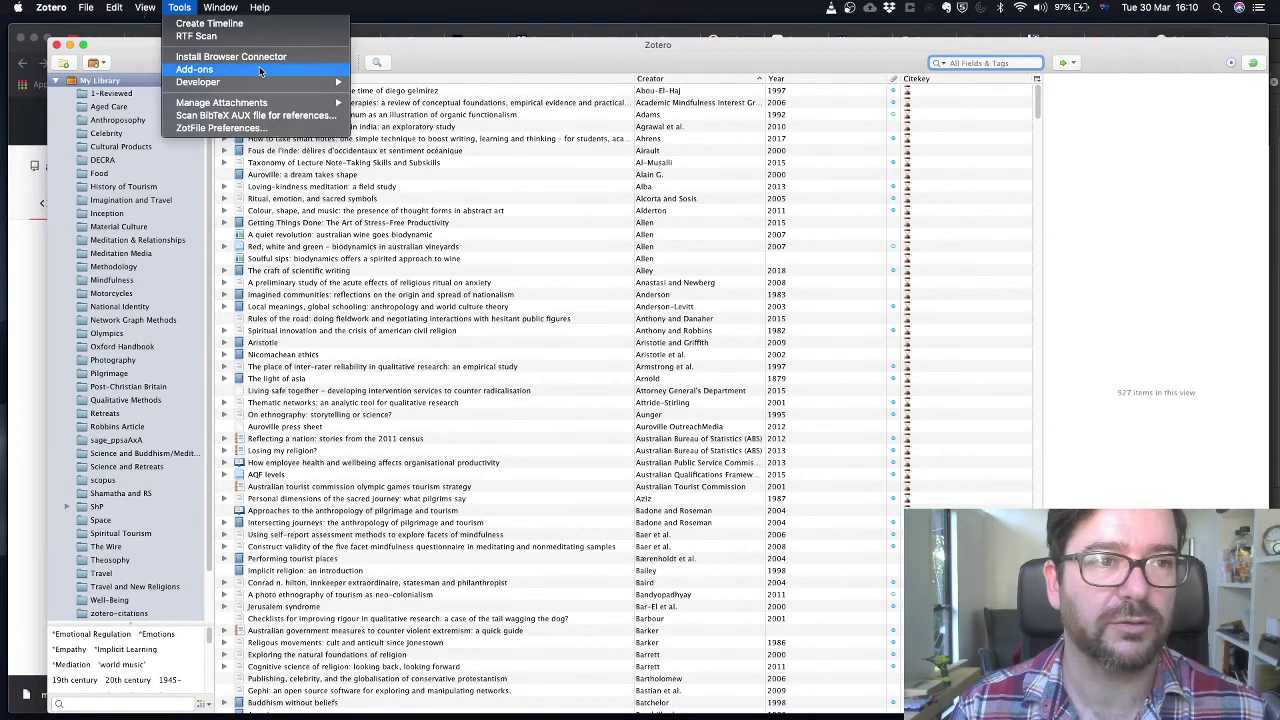
pyautogui.click(200, 69)
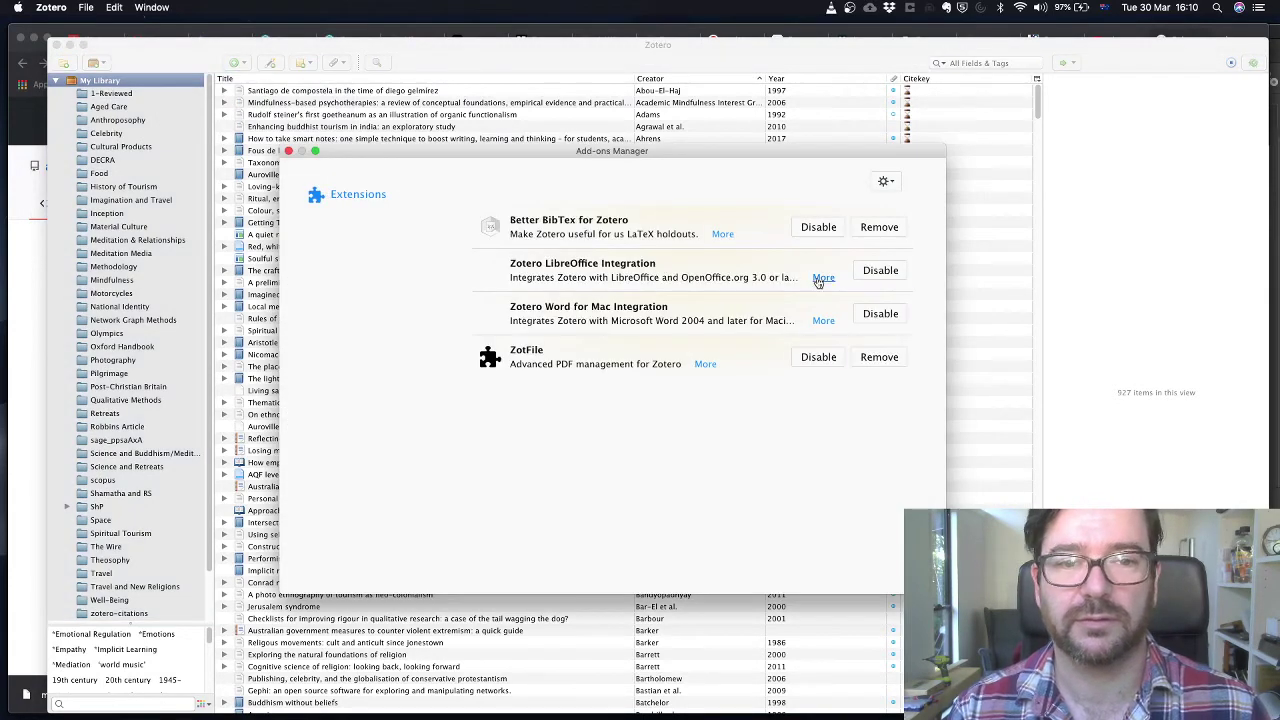
pyautogui.click(884, 181)
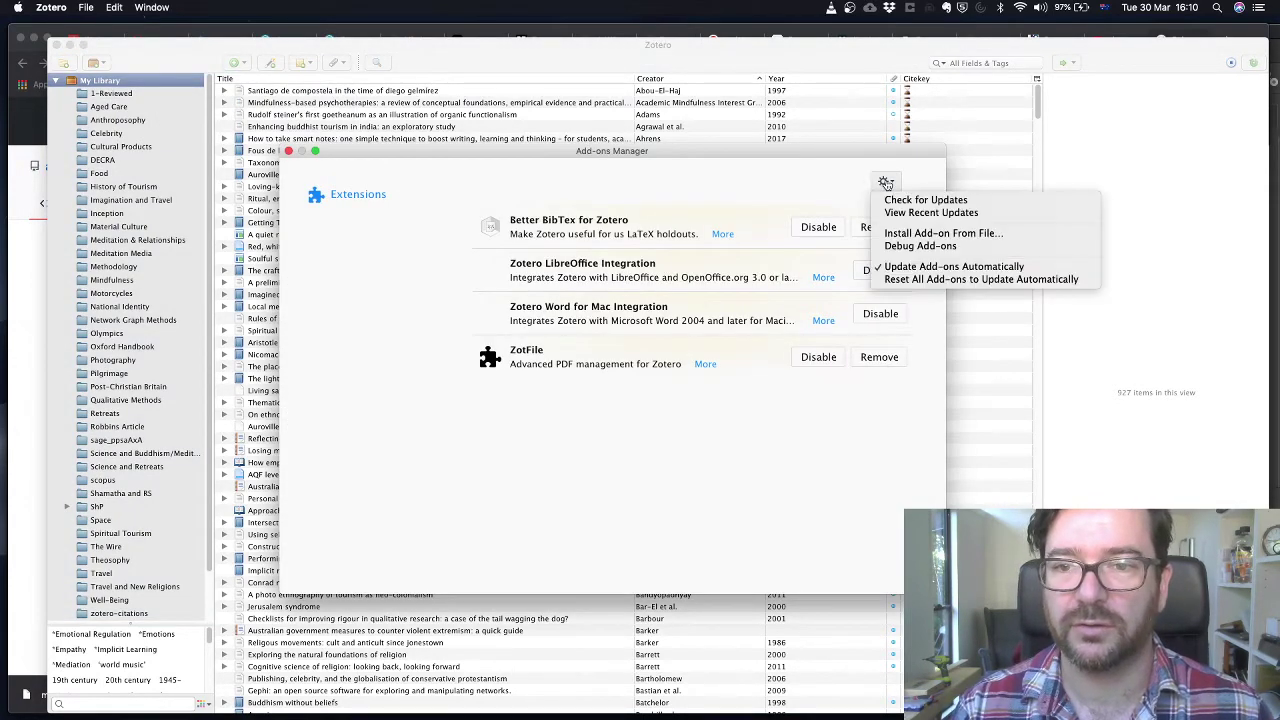
pyautogui.click(921, 235)
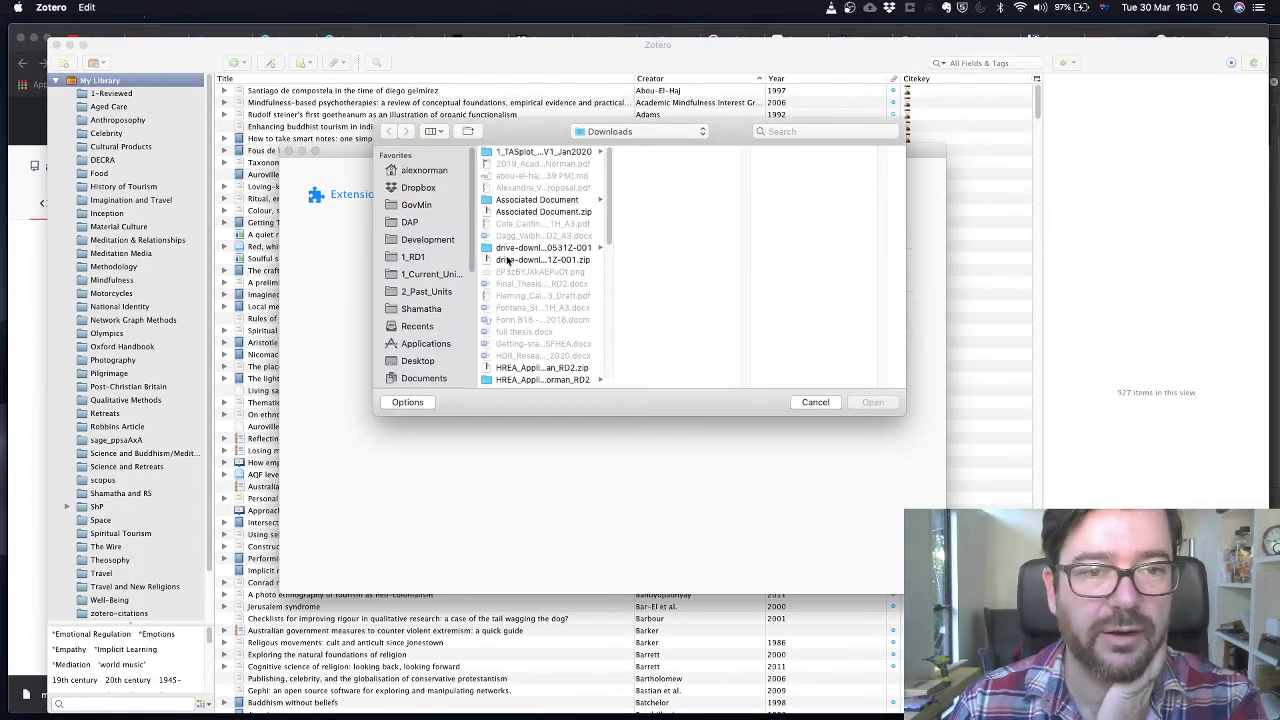
pyautogui.scroll(-10, 507, 260)
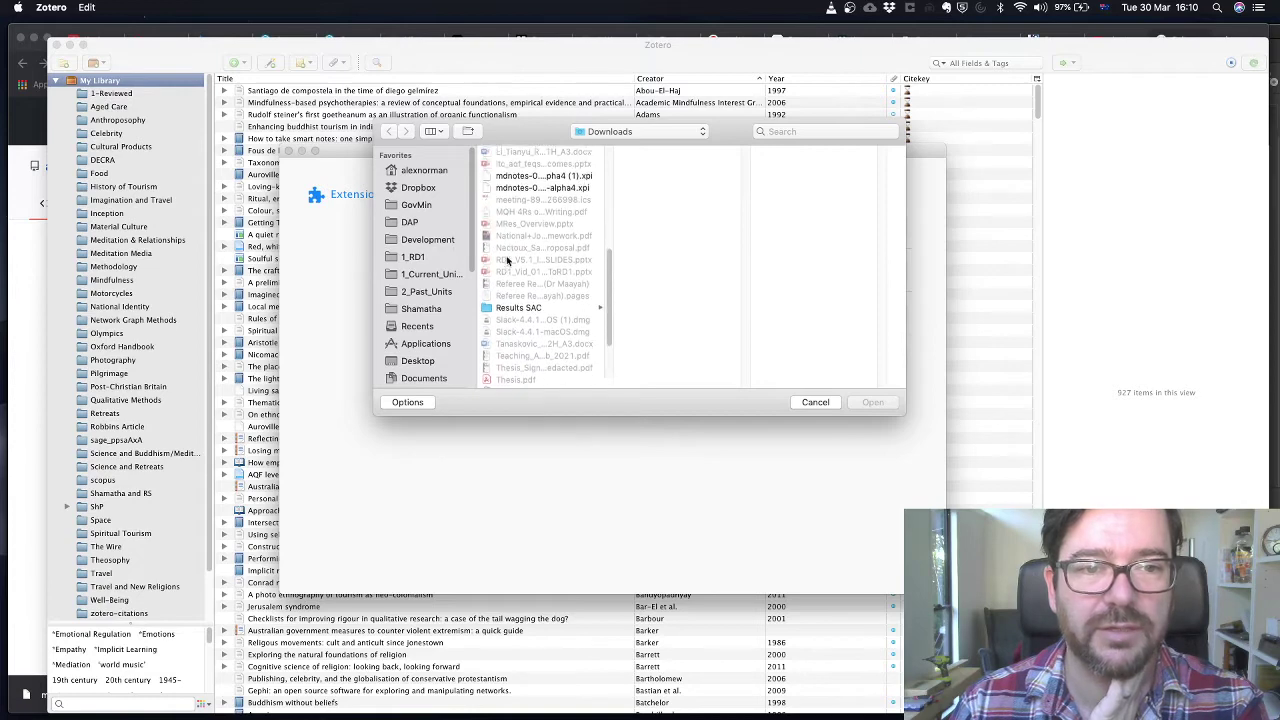
pyautogui.click(535, 204)
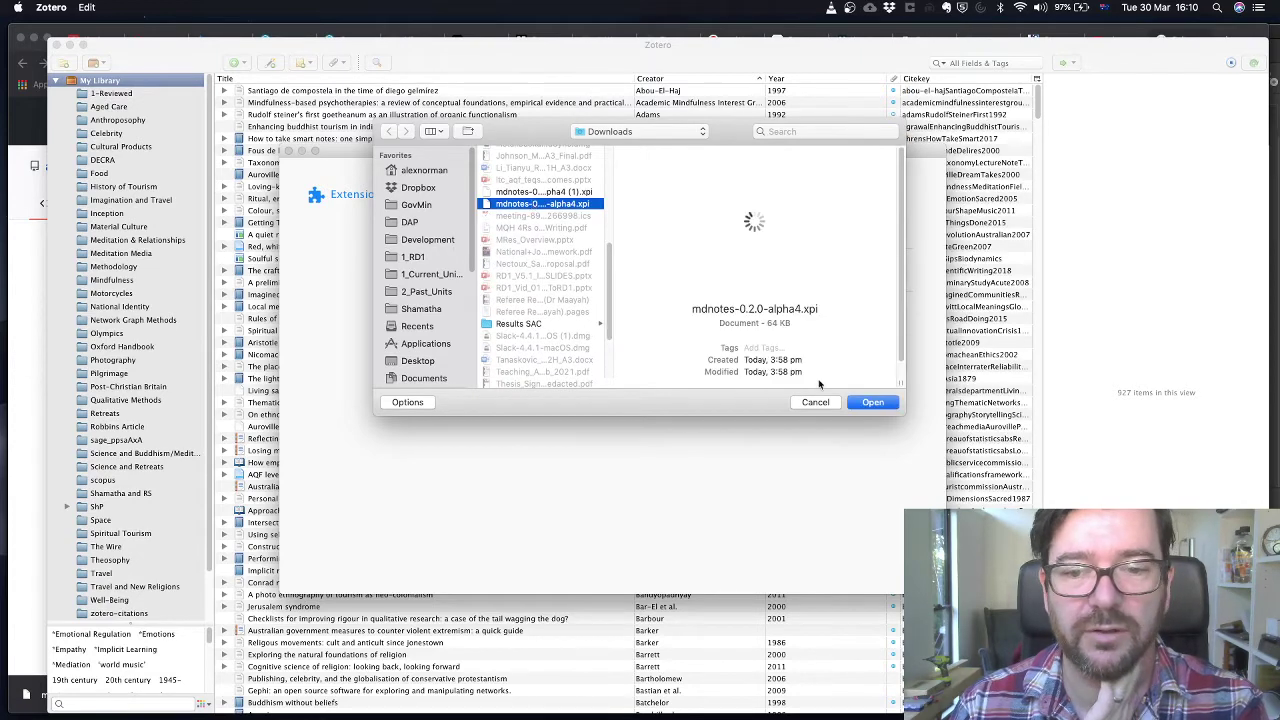
pyautogui.click(862, 403)
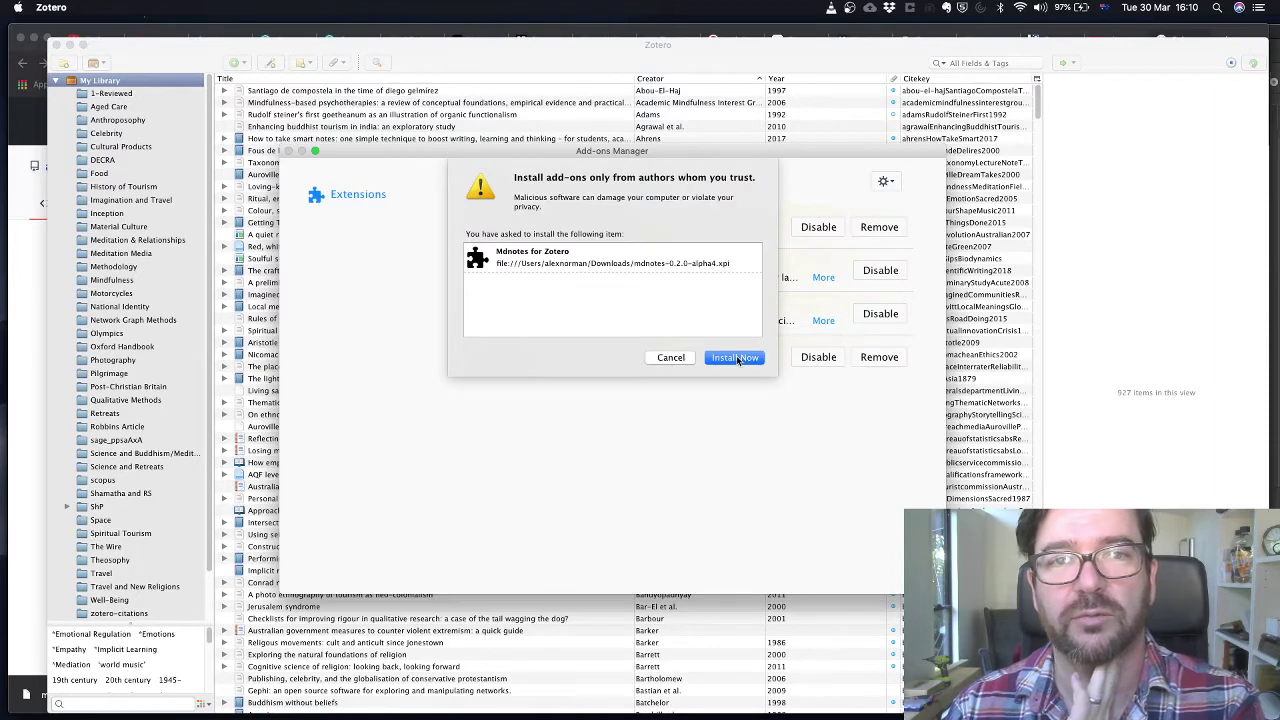
pyautogui.click(736, 357)
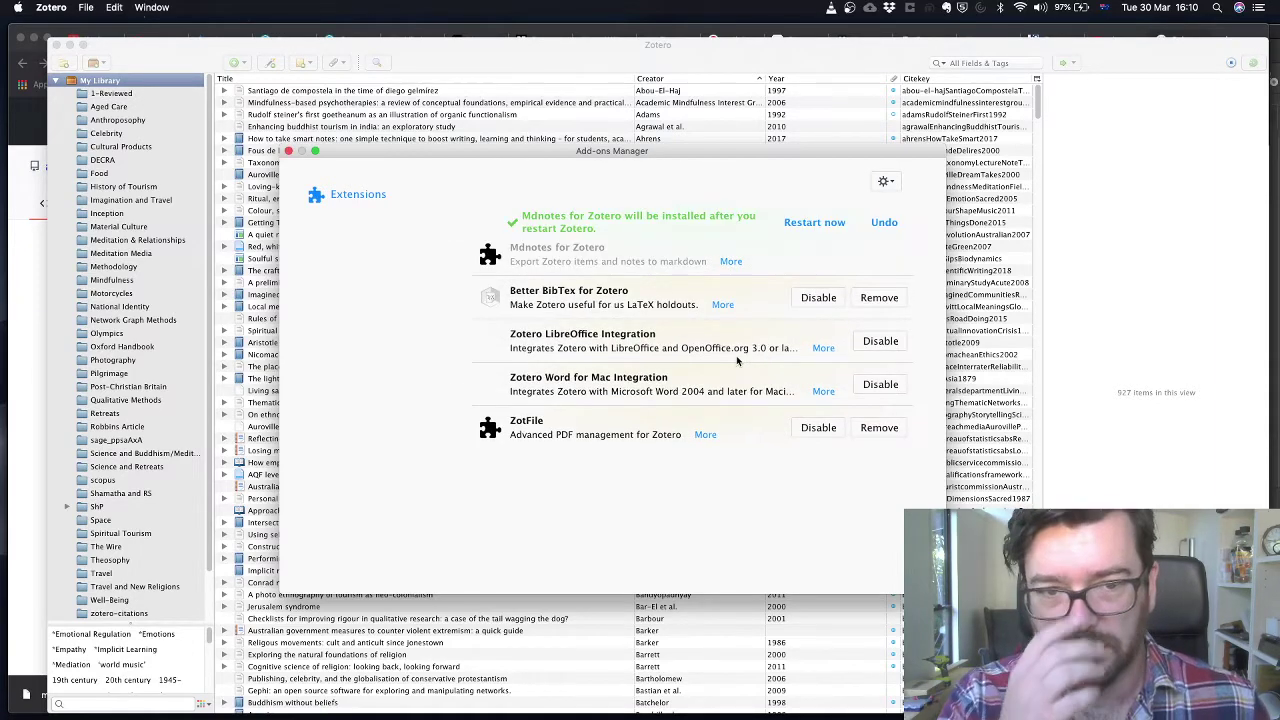
pyautogui.click(797, 223)
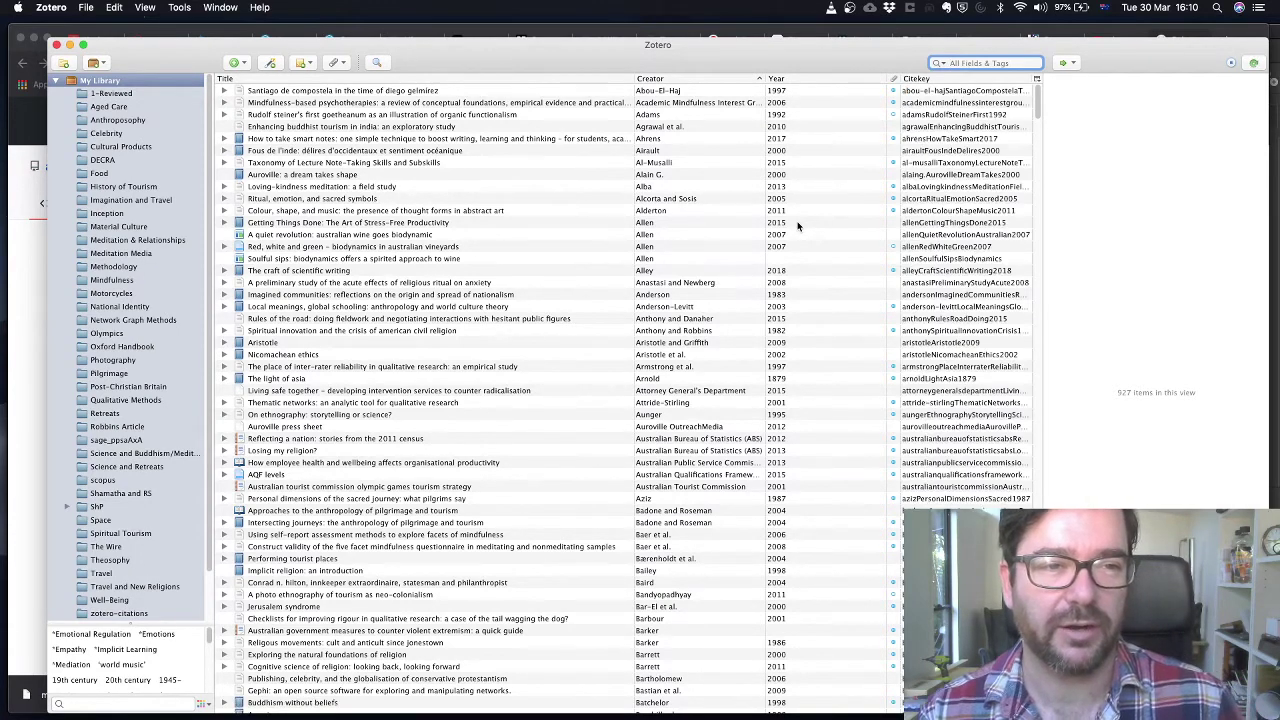
# Trash the Extracted Annotations note and the markdown annotations file under the Santiago de compostela item.
pyautogui.click(225, 91)
pyautogui.rightClick(290, 103)
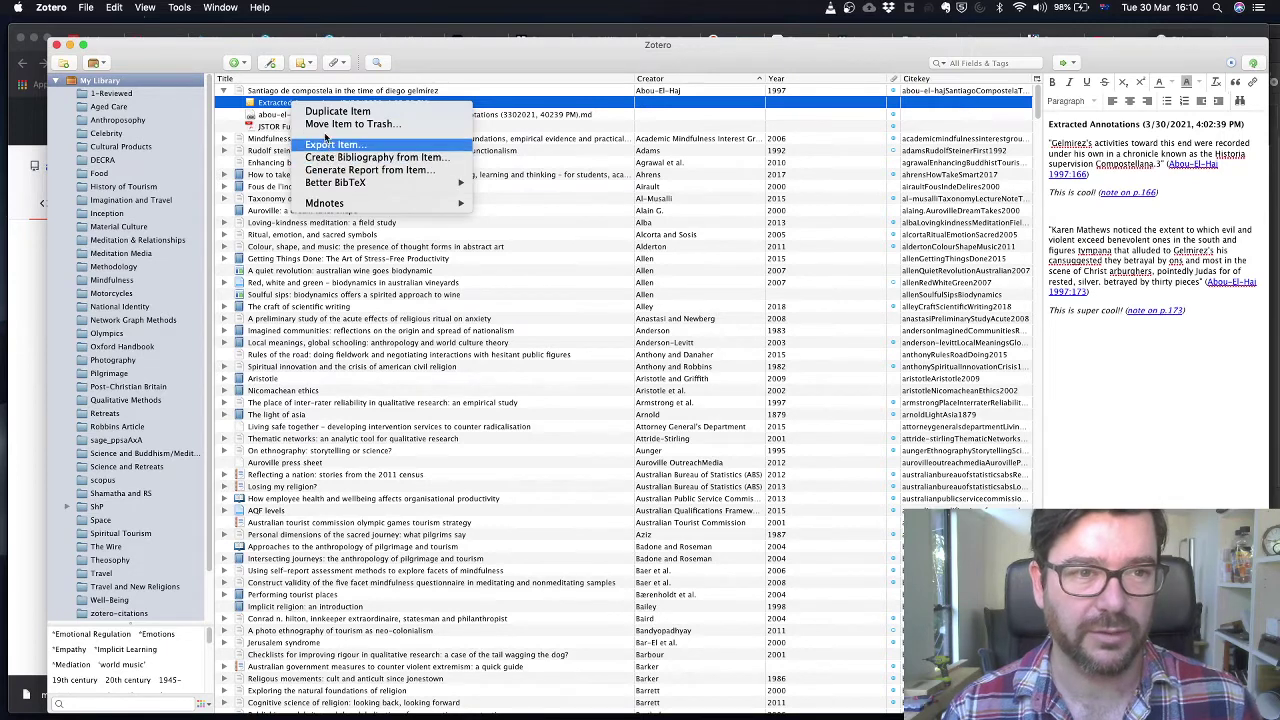
pyautogui.click(340, 124)
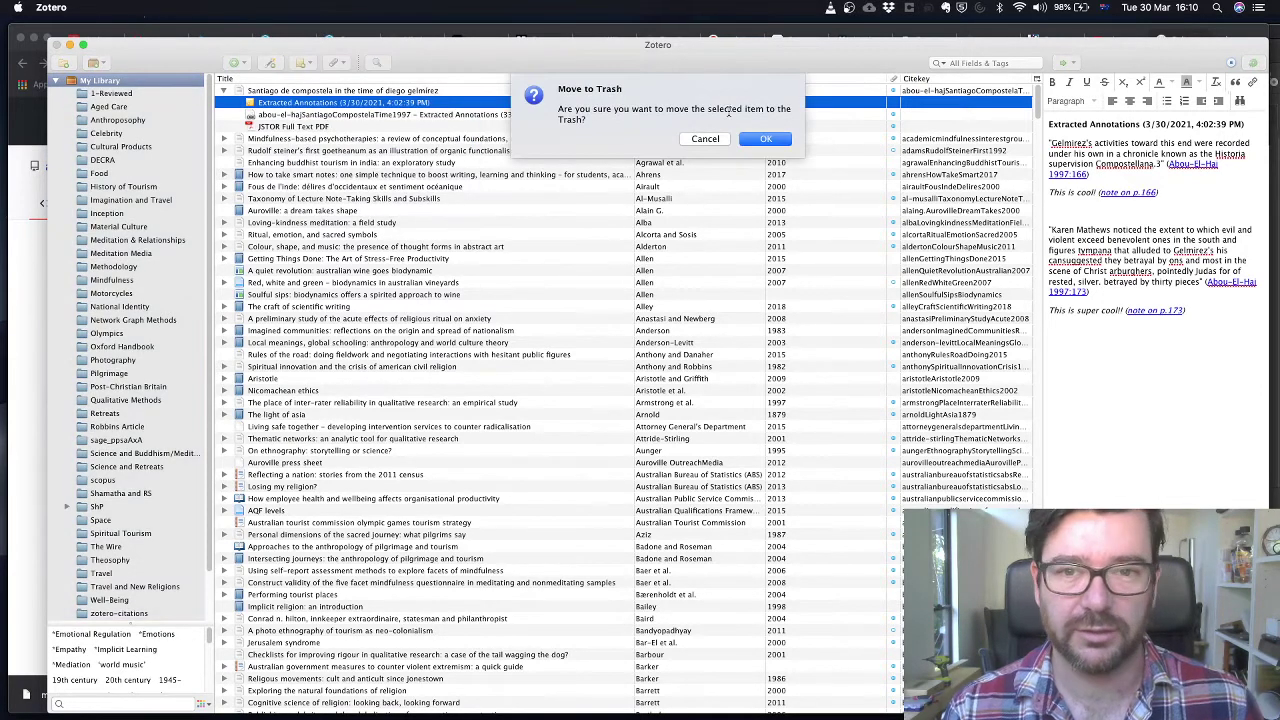
pyautogui.click(765, 139)
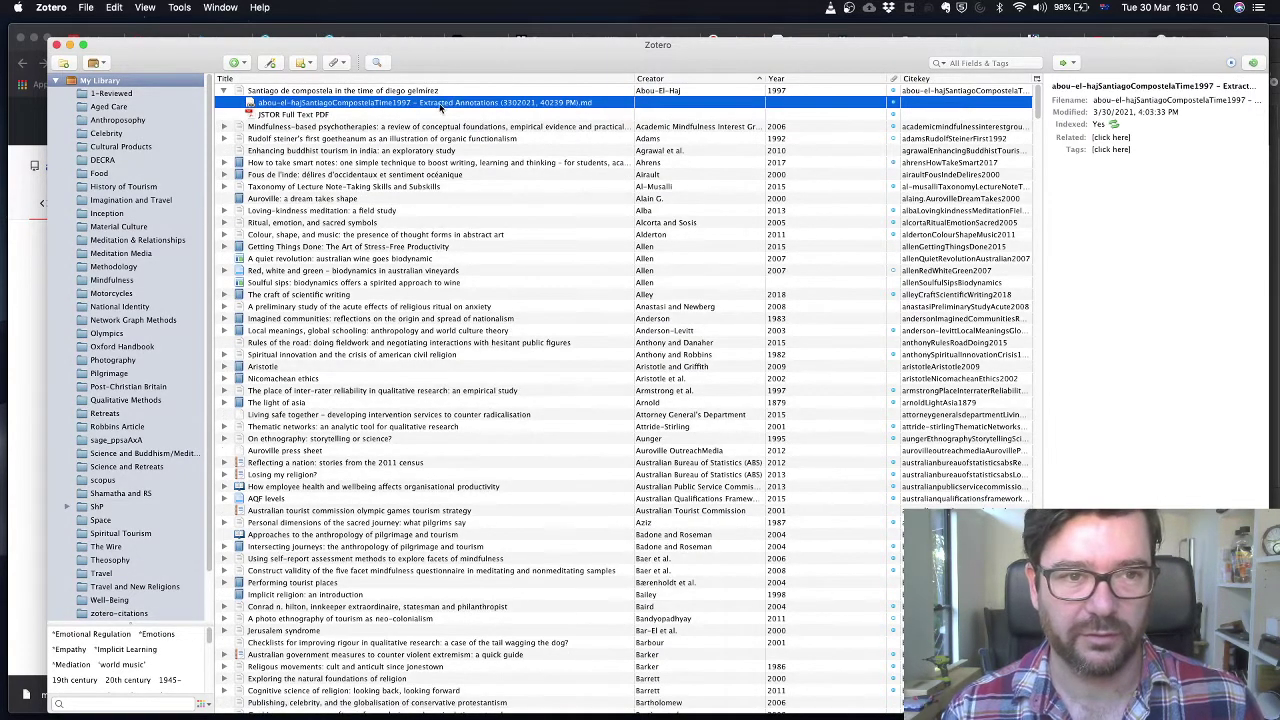
pyautogui.rightClick(438, 107)
pyautogui.click(480, 143)
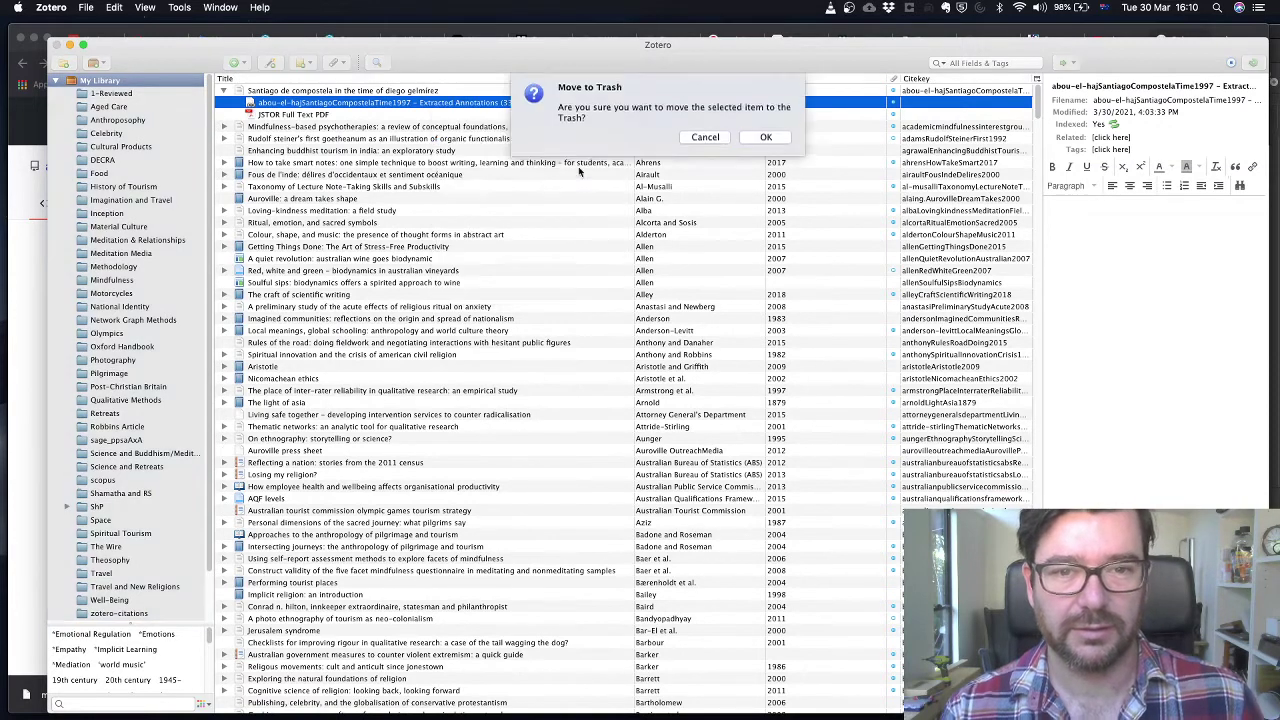
pyautogui.press('Return')
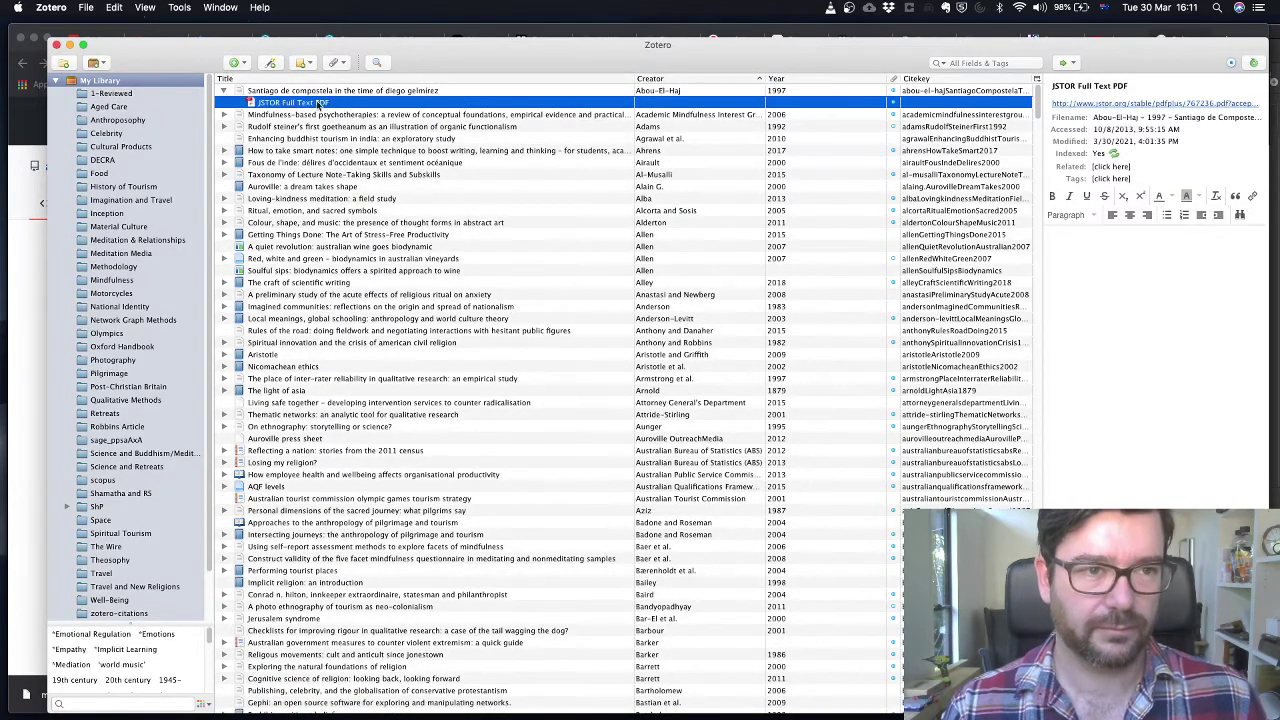
# Open the JSTOR full-text PDF in Acrobat Reader, zoom to 125% and scroll to page 166.
pyautogui.doubleClick(278, 104)
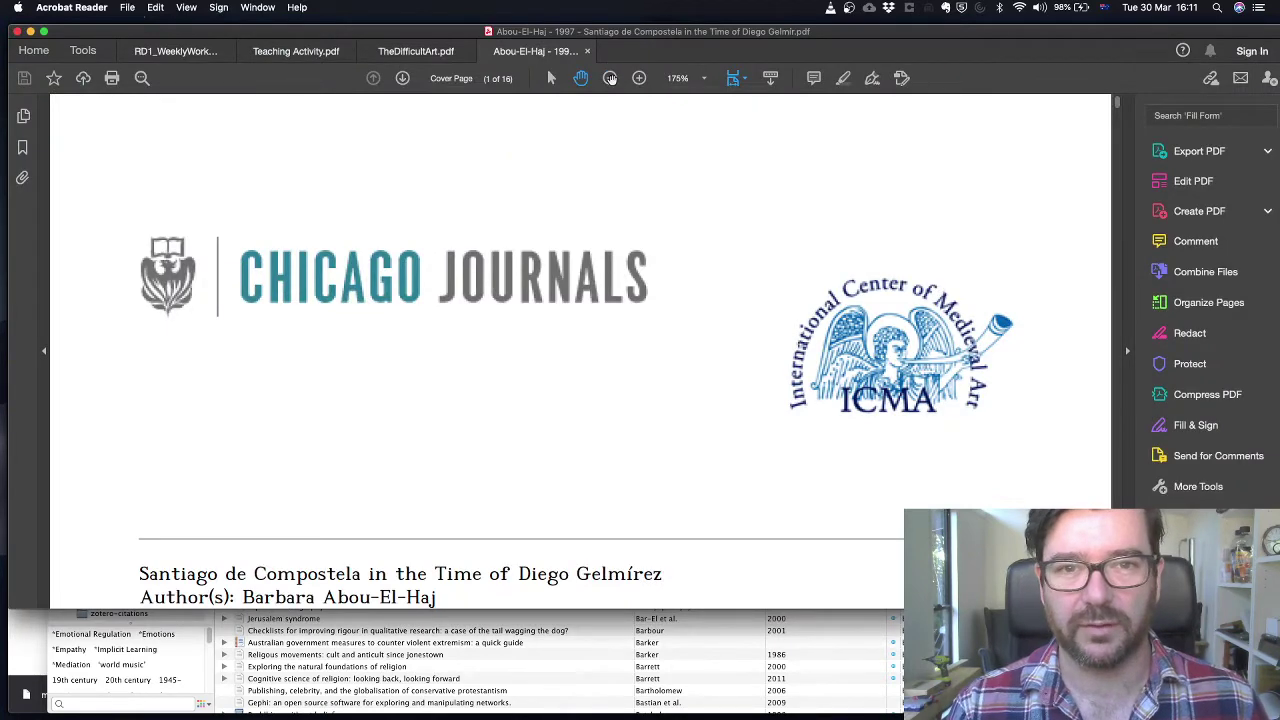
pyautogui.click(639, 78)
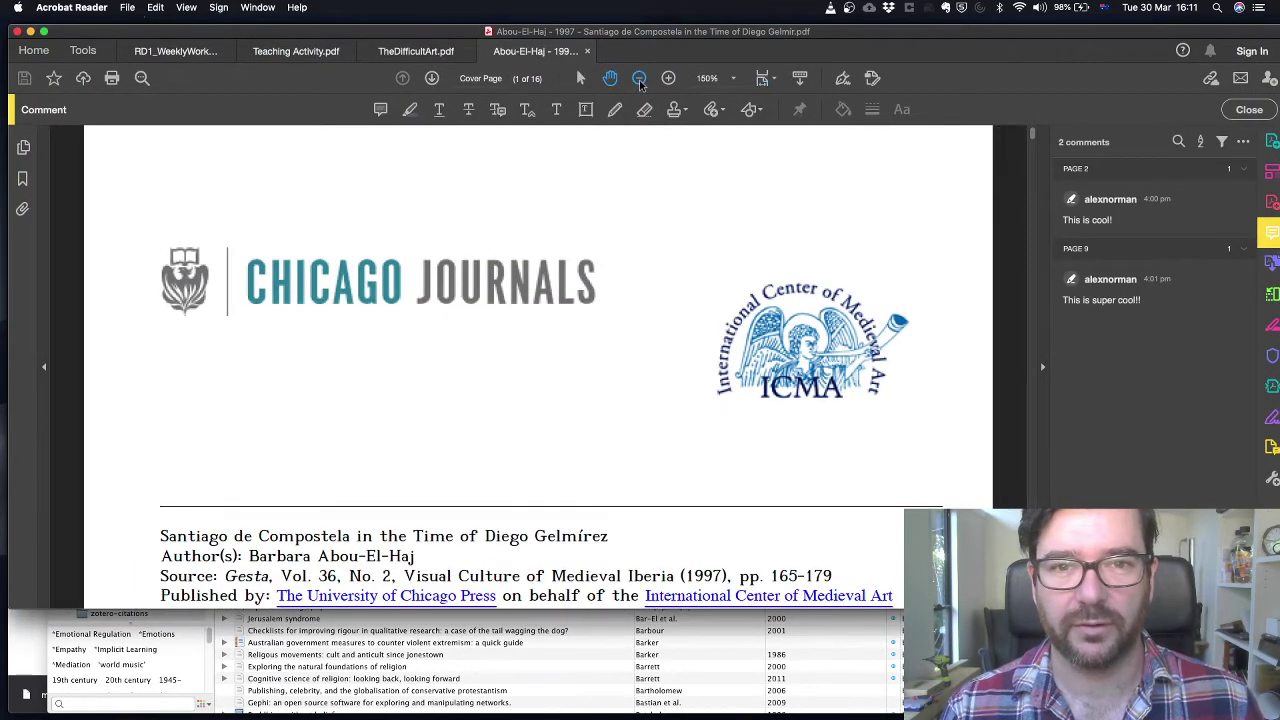
pyautogui.click(639, 78)
pyautogui.scroll(-10, 546, 223)
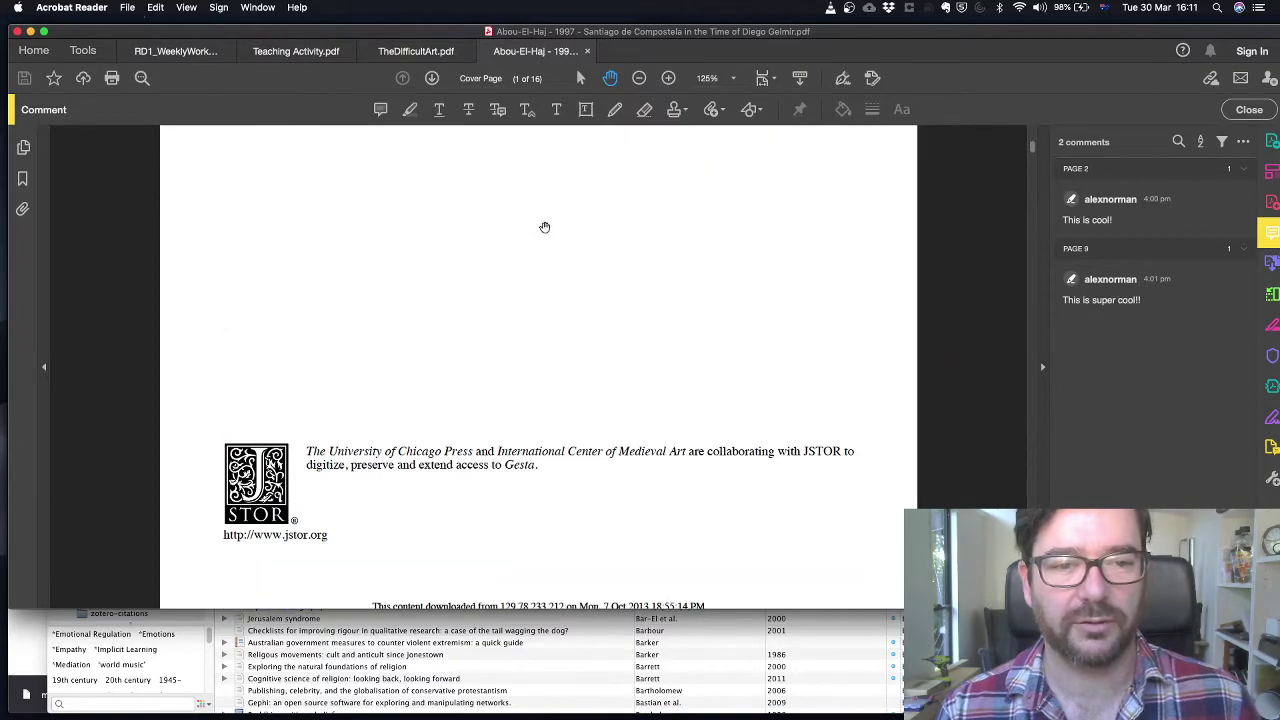
pyautogui.scroll(-15, 506, 279)
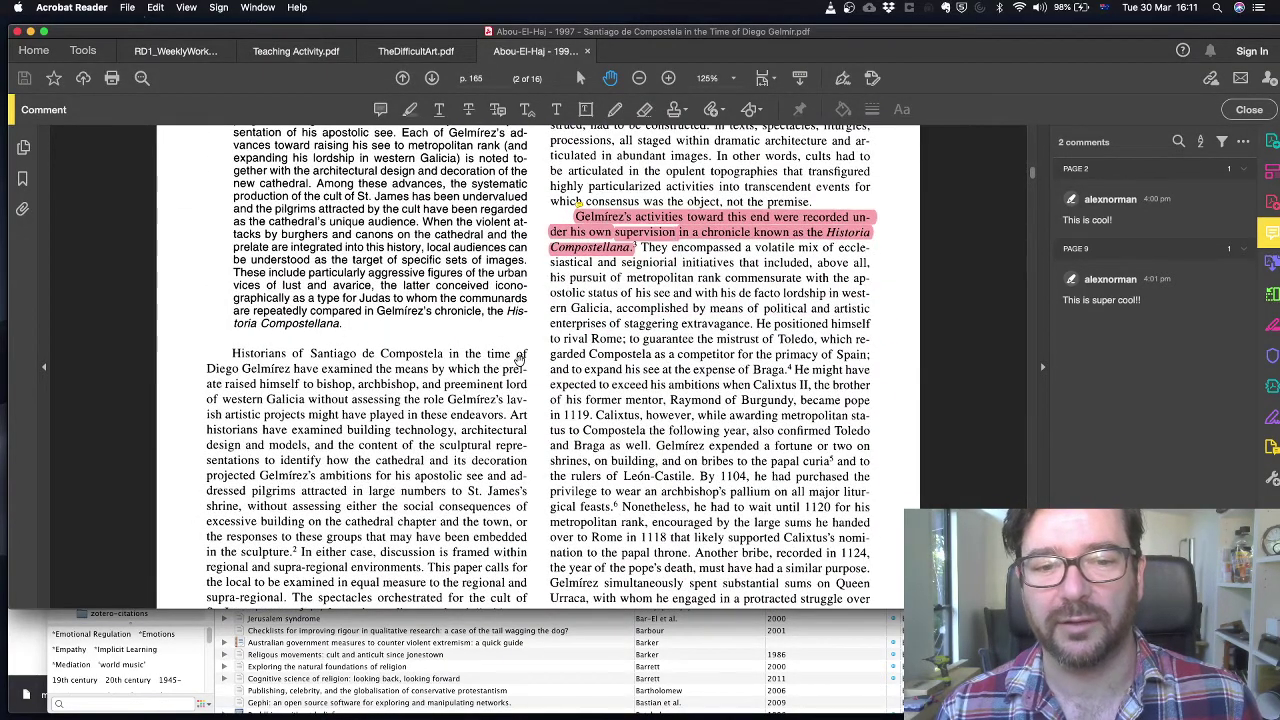
pyautogui.scroll(-5, 520, 360)
pyautogui.scroll(-15, 520, 358)
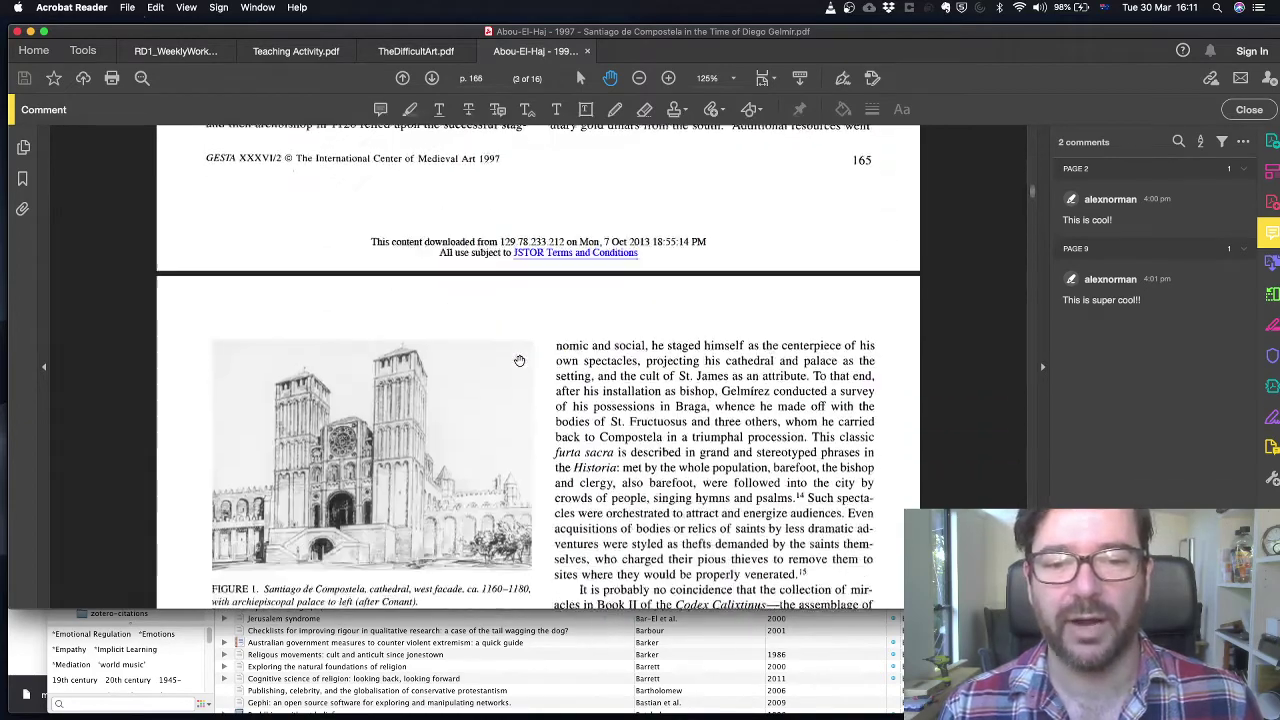
pyautogui.scroll(-3, 519, 360)
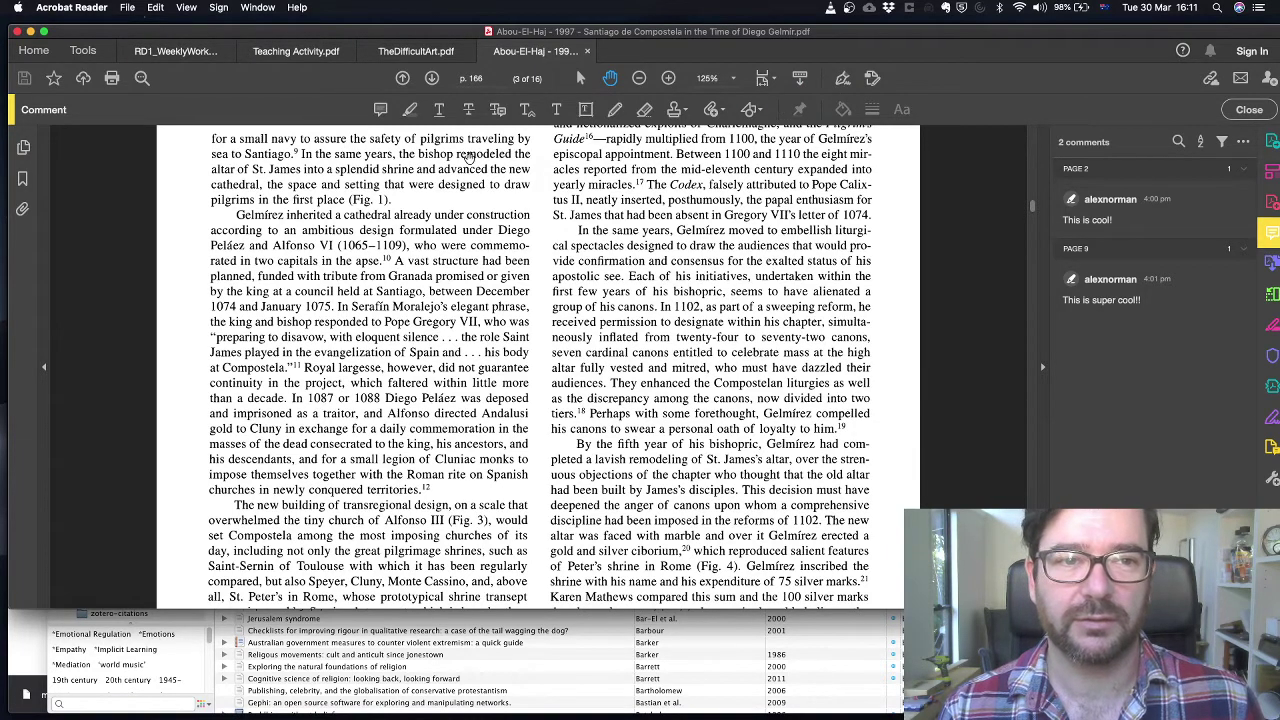
# Highlight the Gelmírez cathedral sentence on page 166 and post the comment 'This is another comment.'.
pyautogui.click(409, 109)
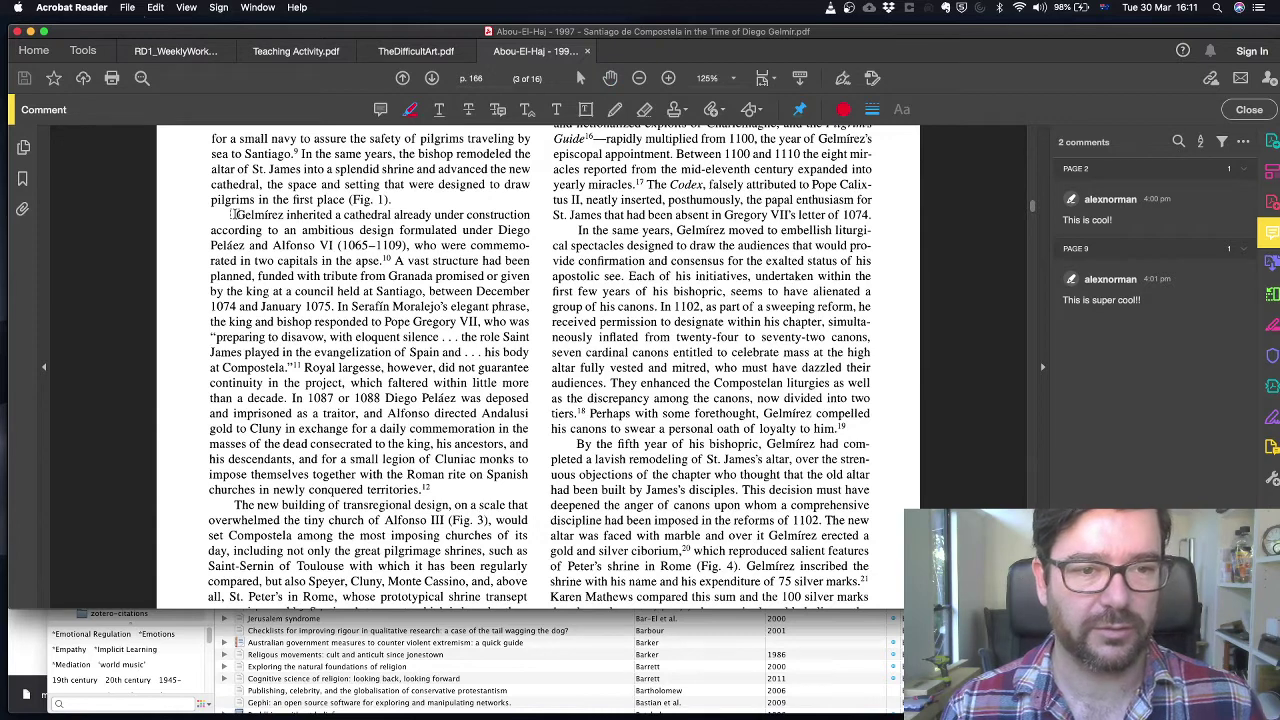
pyautogui.moveTo(232, 214)
pyautogui.mouseDown()
pyautogui.moveTo(405, 245)
pyautogui.moveTo(381, 260)
pyautogui.mouseUp()
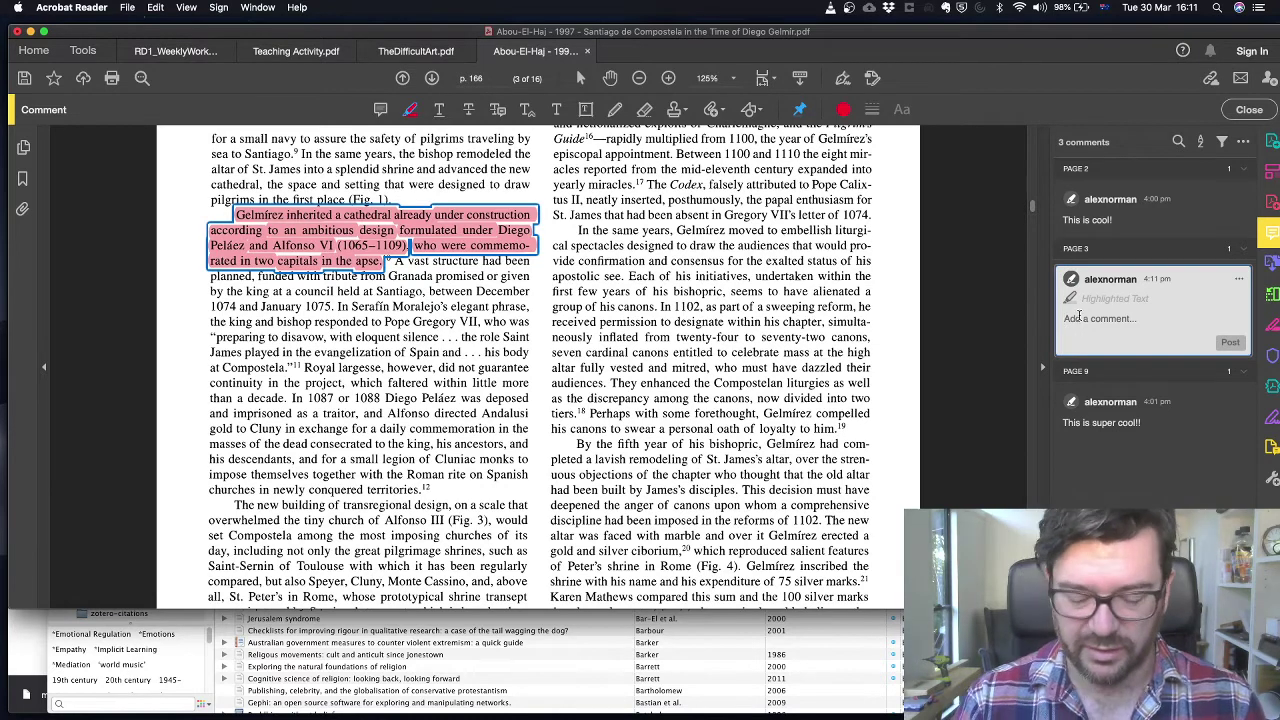
pyautogui.write('This is an')
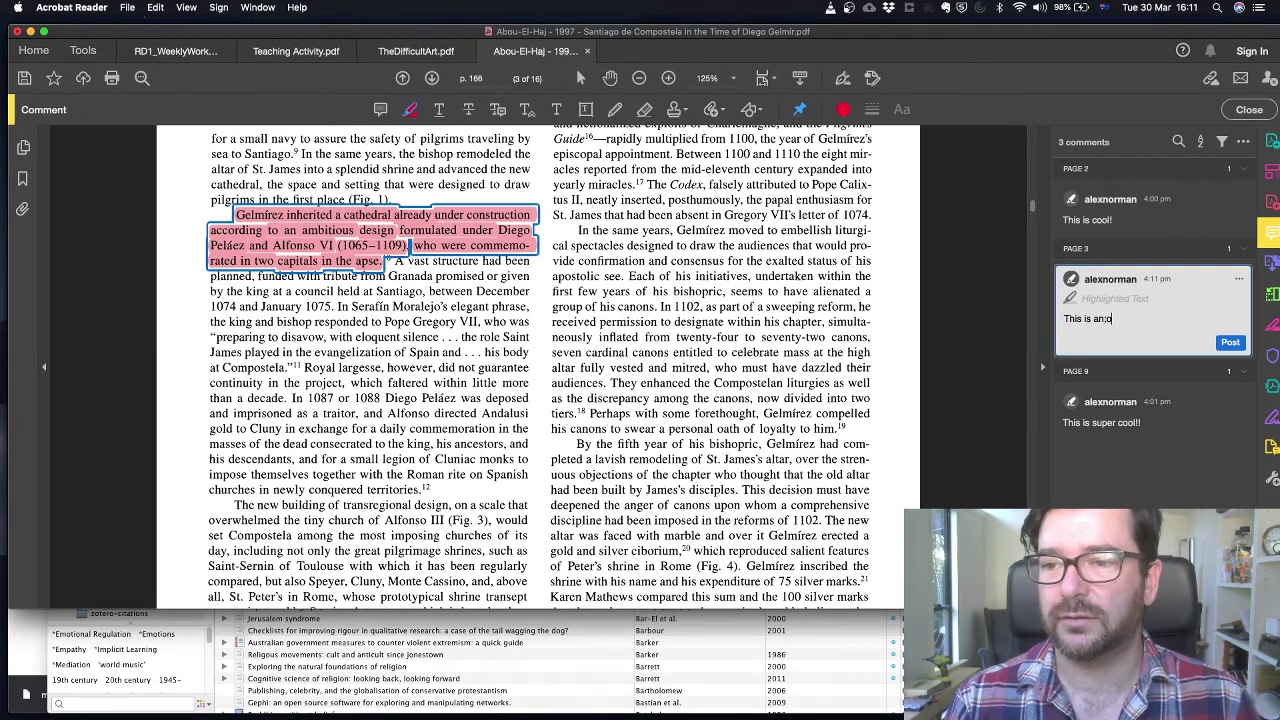
pyautogui.write('other comme')
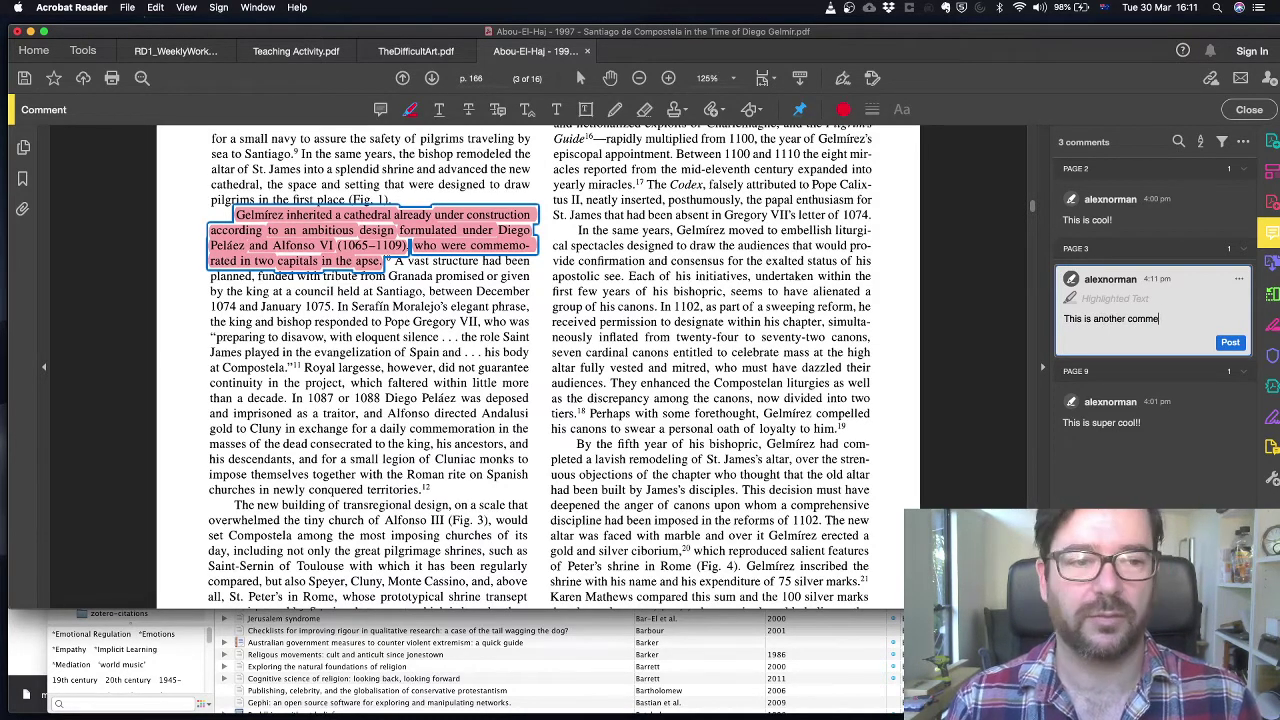
pyautogui.write('nt.')
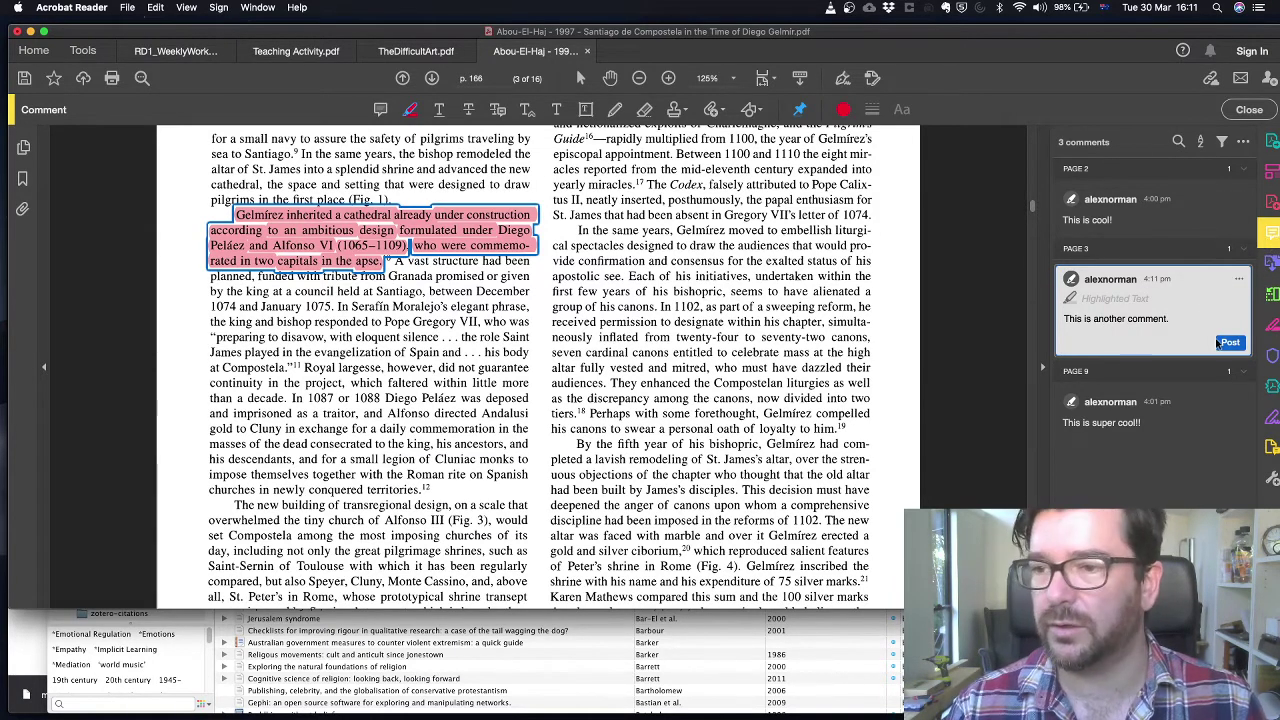
pyautogui.click(1228, 342)
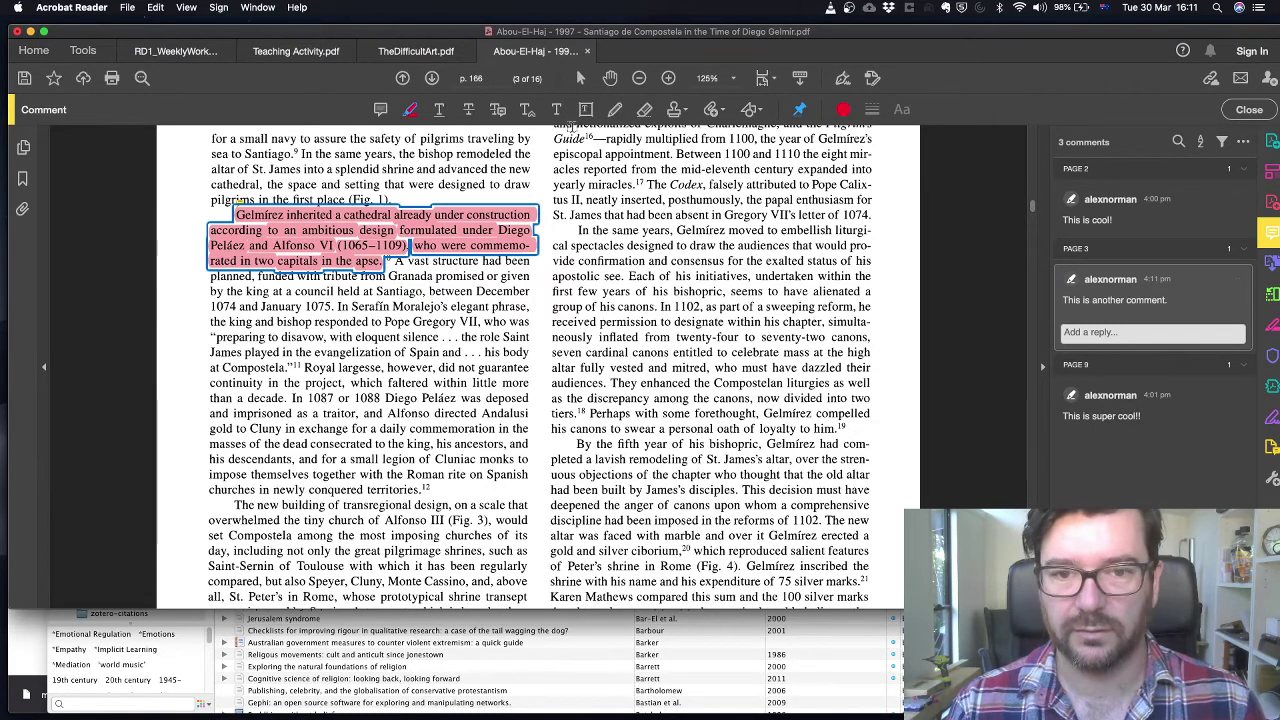
pyautogui.click(571, 128)
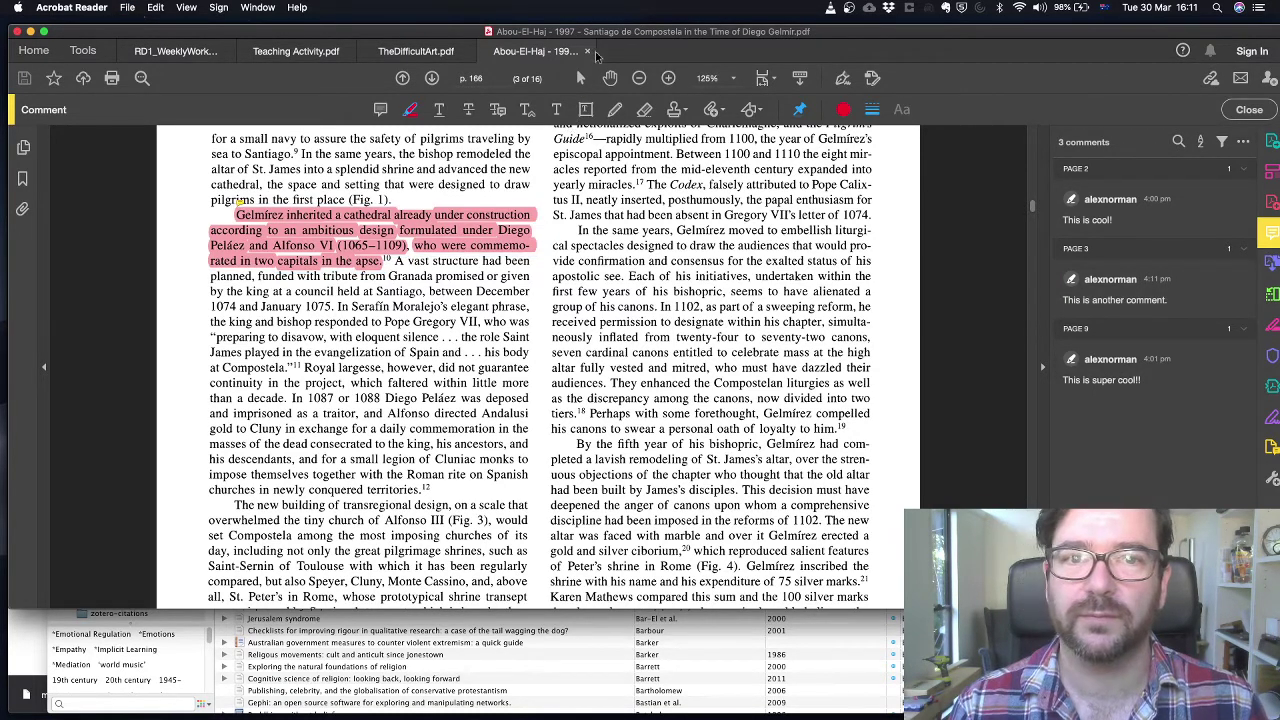
# Close the Santiago de Compostela article in Acrobat Reader and return to Zotero.
pyautogui.click(588, 52)
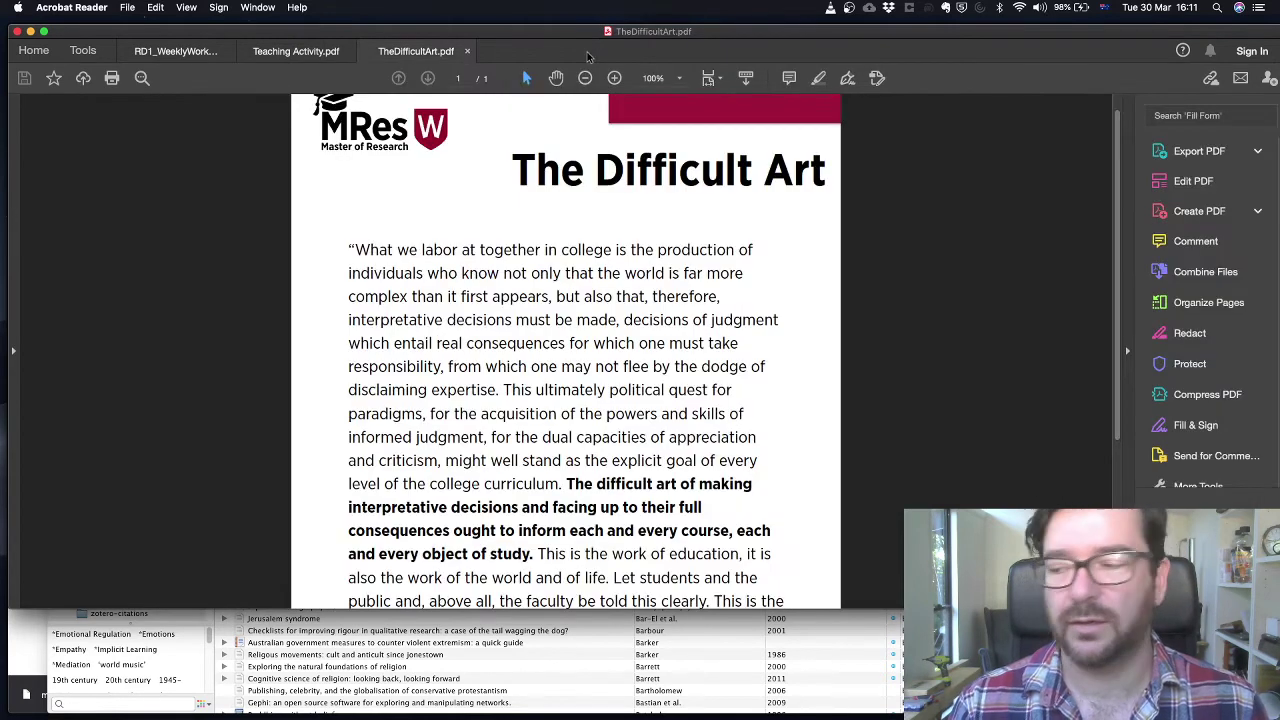
pyautogui.press('super+Tab')
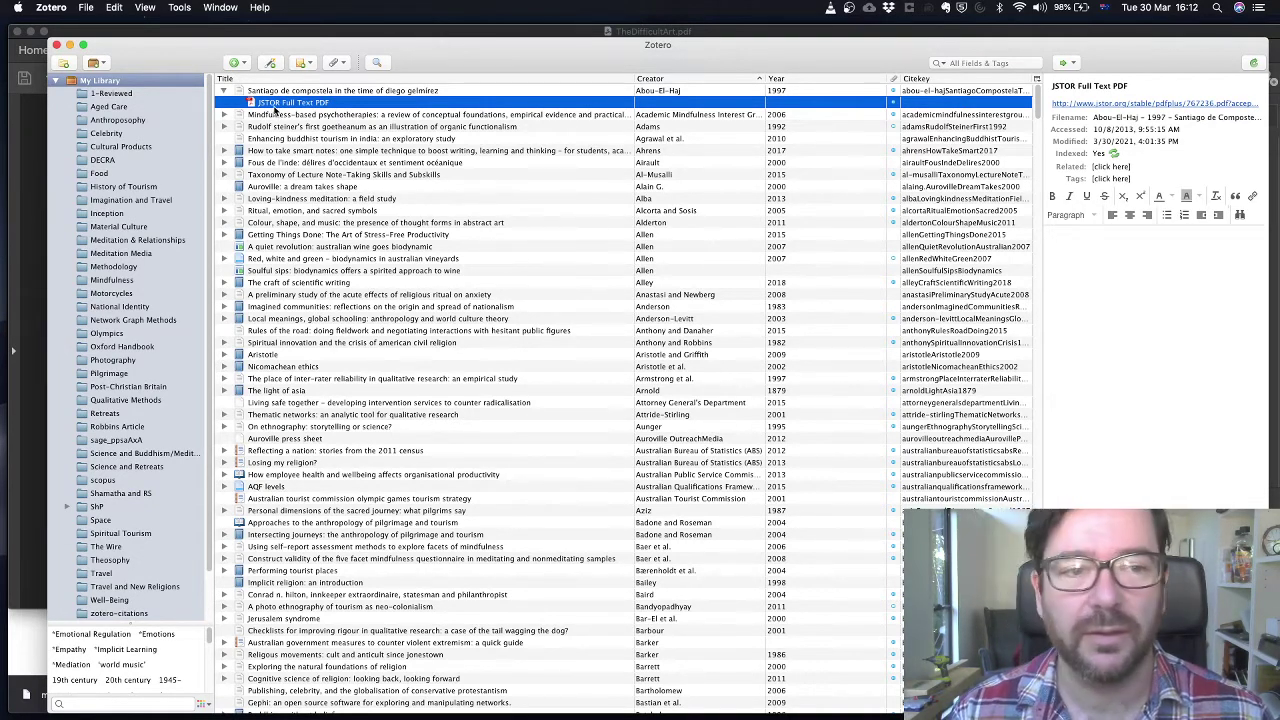
# Extract the JSTOR Full Text PDF's annotations into a new Extracted Annotations note.
pyautogui.rightClick(274, 104)
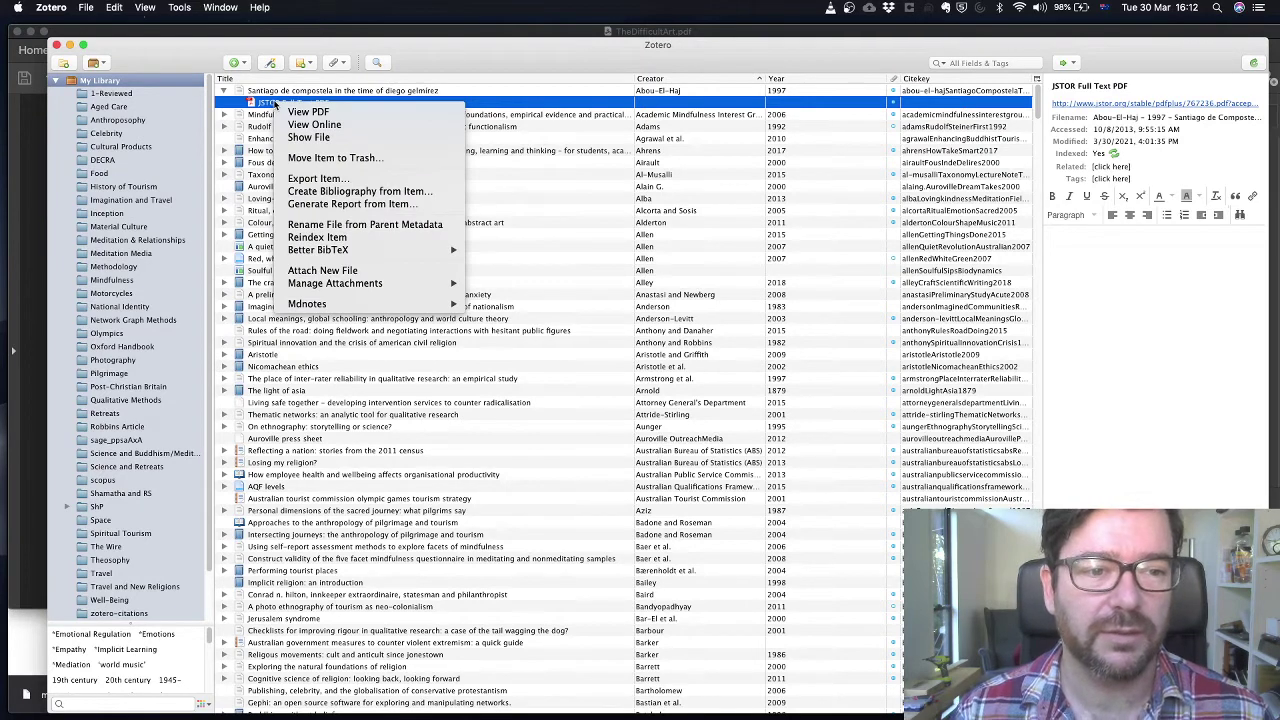
pyautogui.moveTo(393, 257)
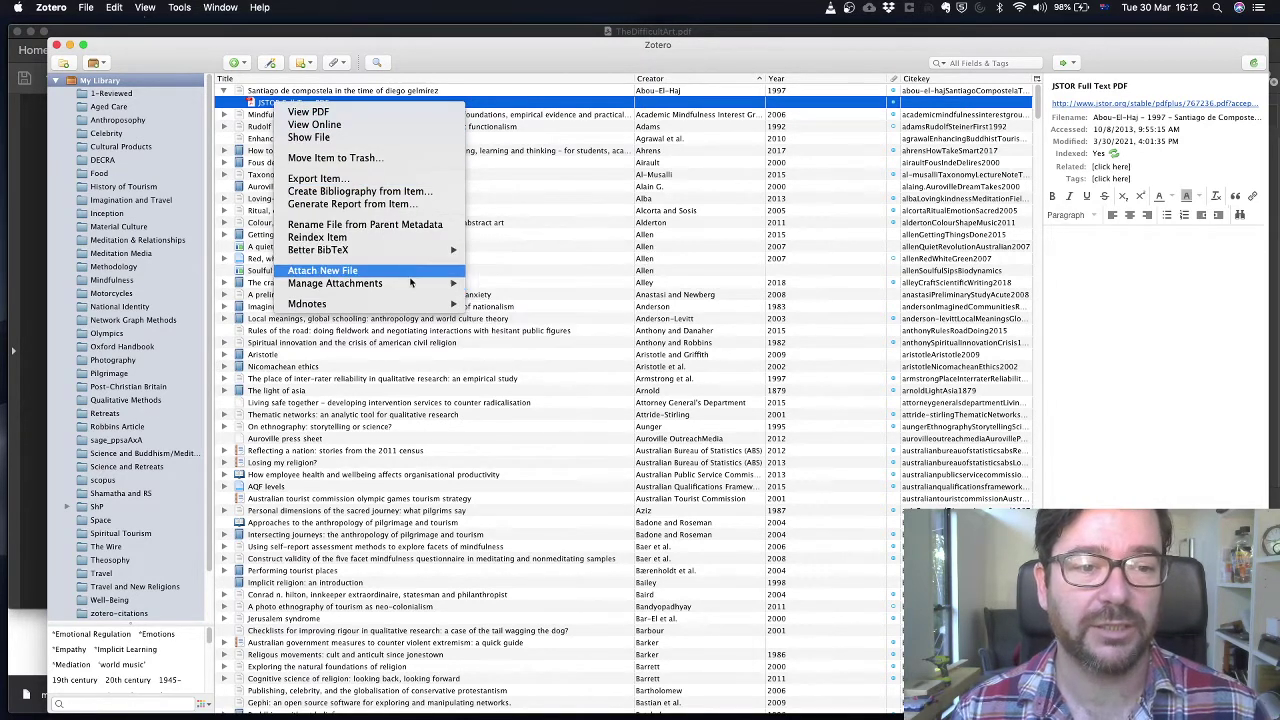
pyautogui.moveTo(410, 284)
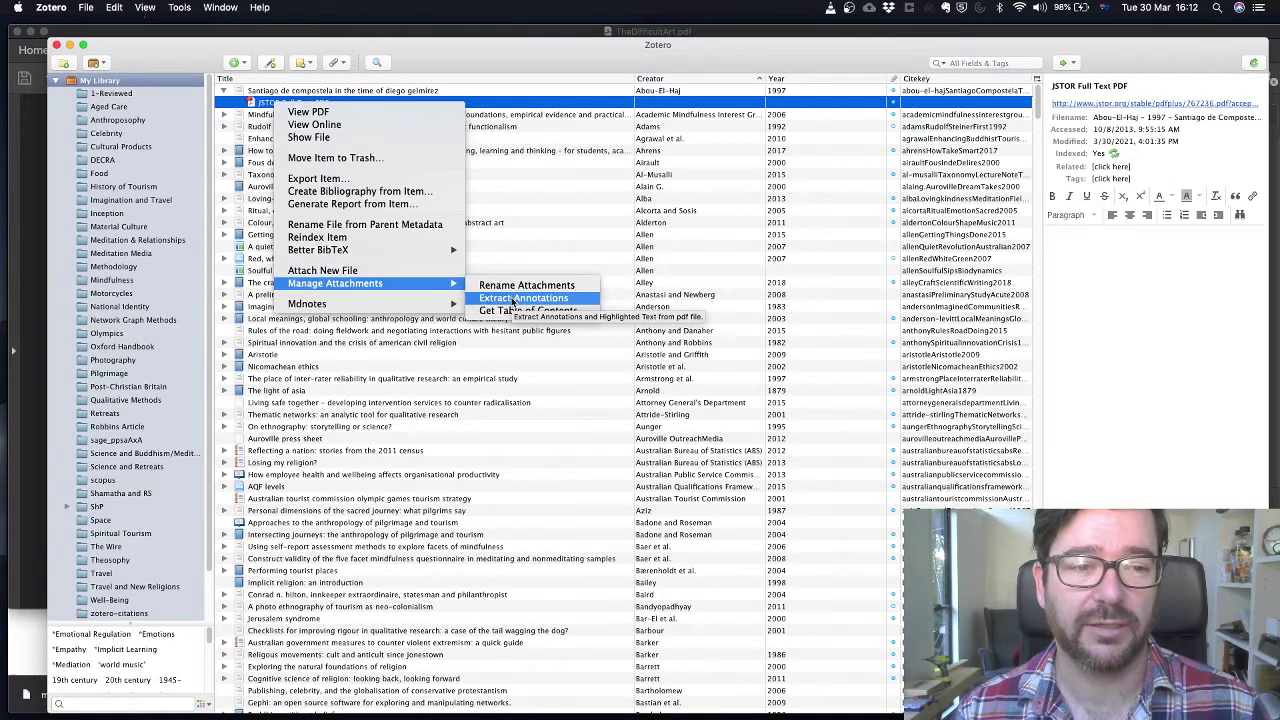
pyautogui.moveTo(355, 285)
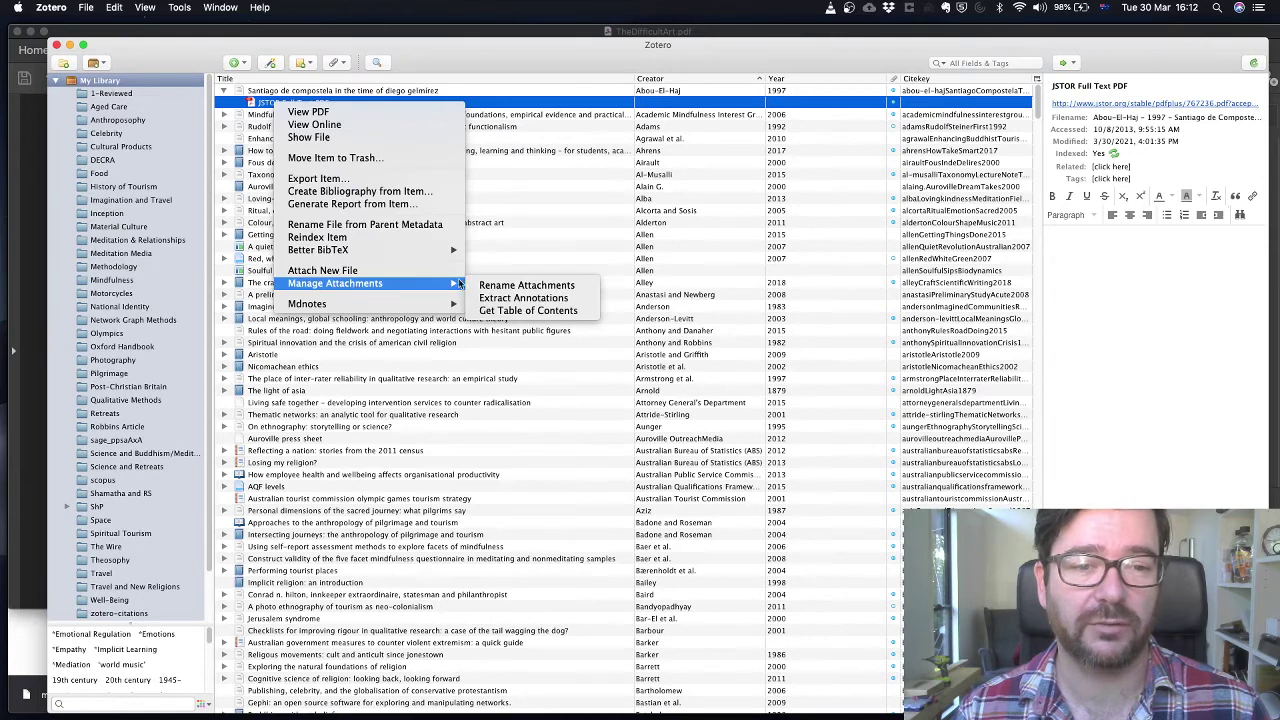
pyautogui.click(510, 299)
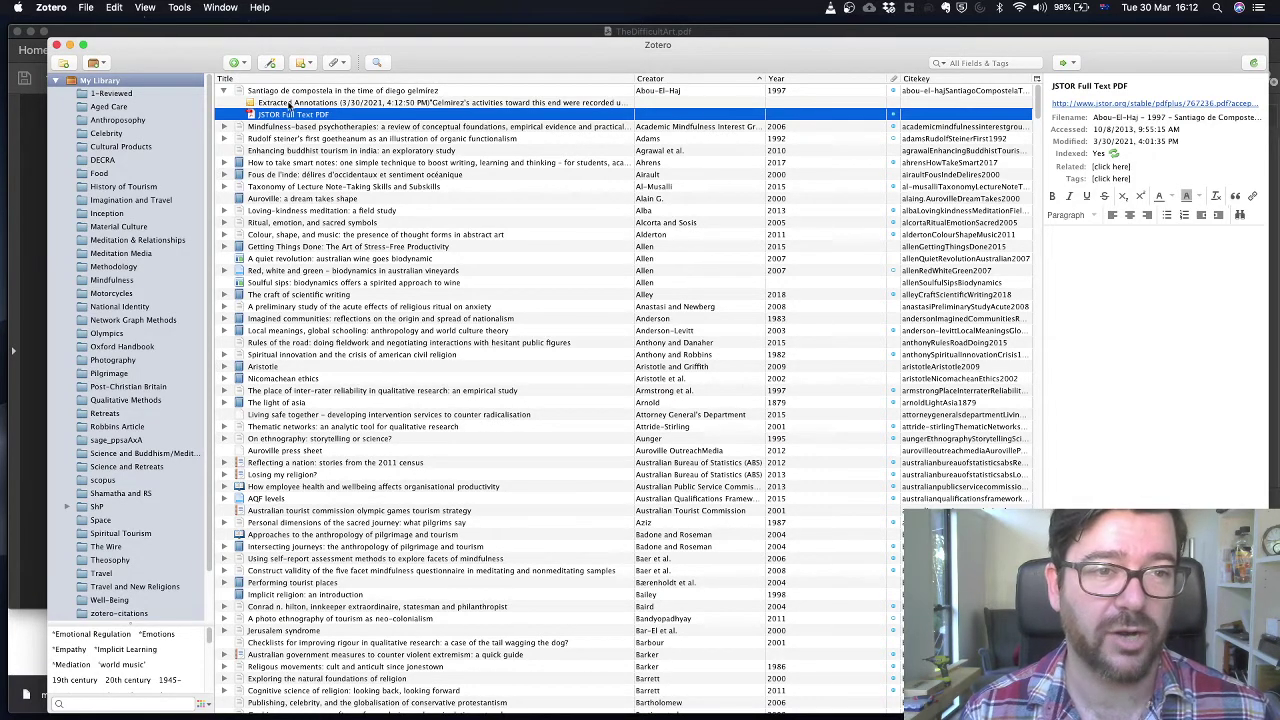
# Open the Extracted Annotations note to view its quoted passages, comments and page links.
pyautogui.click(502, 103)
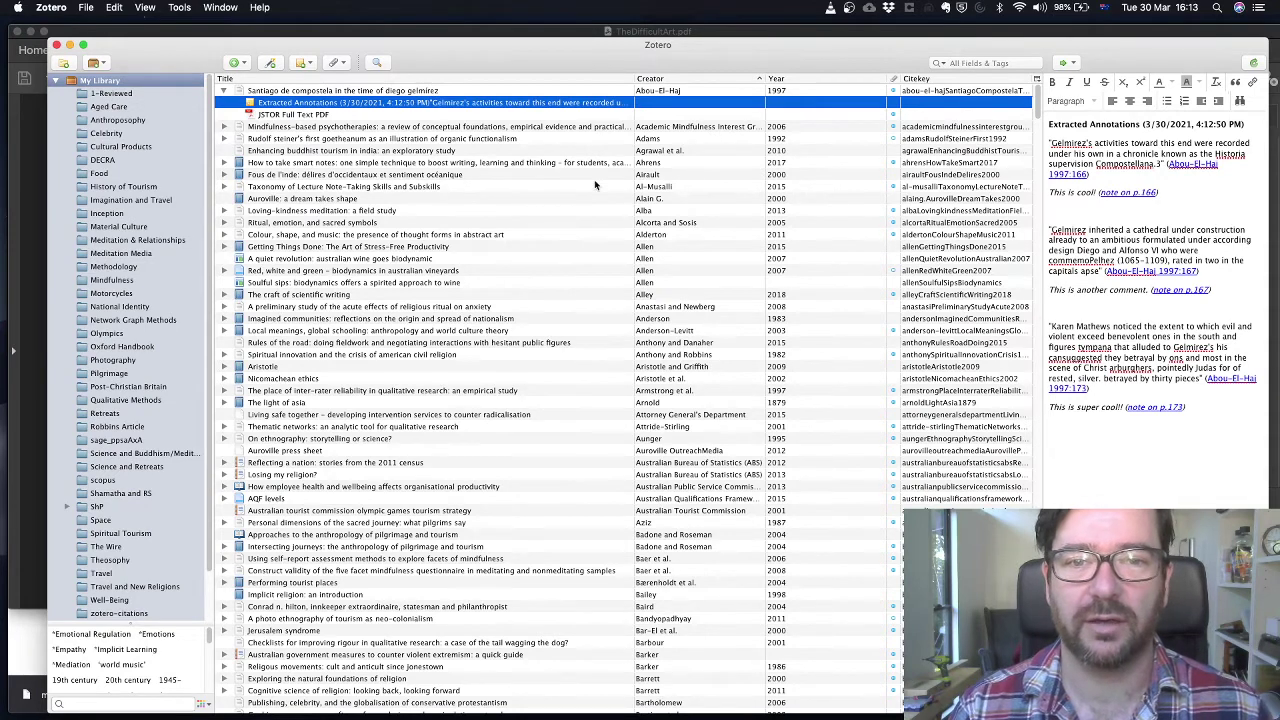
# Export the Extracted Annotations note with Mdnotes to a markdown file on the Desktop.
pyautogui.rightClick(428, 105)
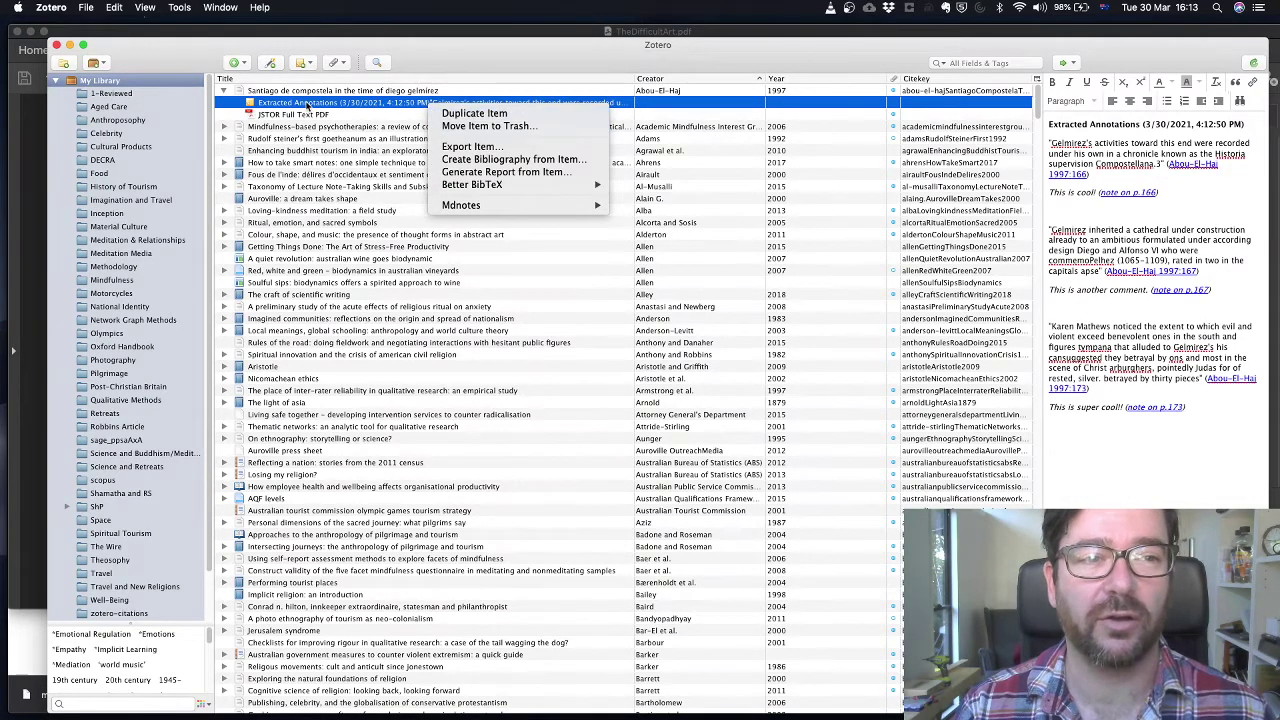
pyautogui.click(263, 105)
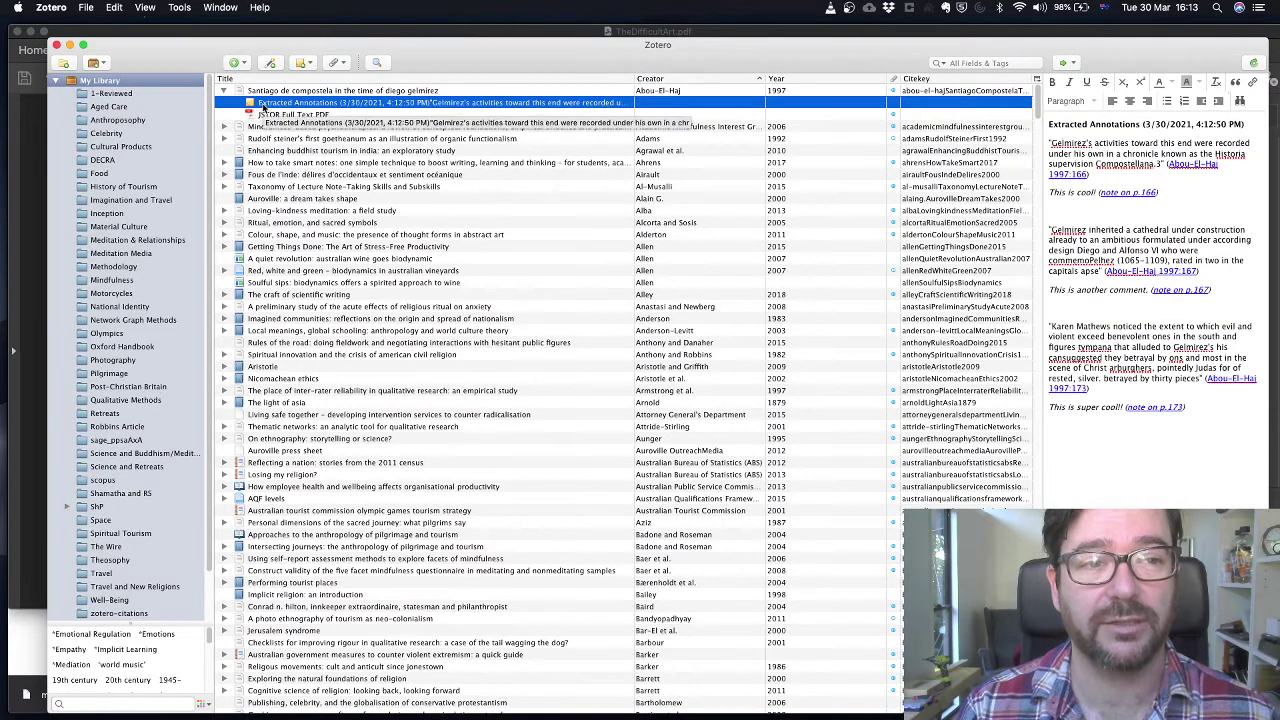
pyautogui.rightClick(263, 107)
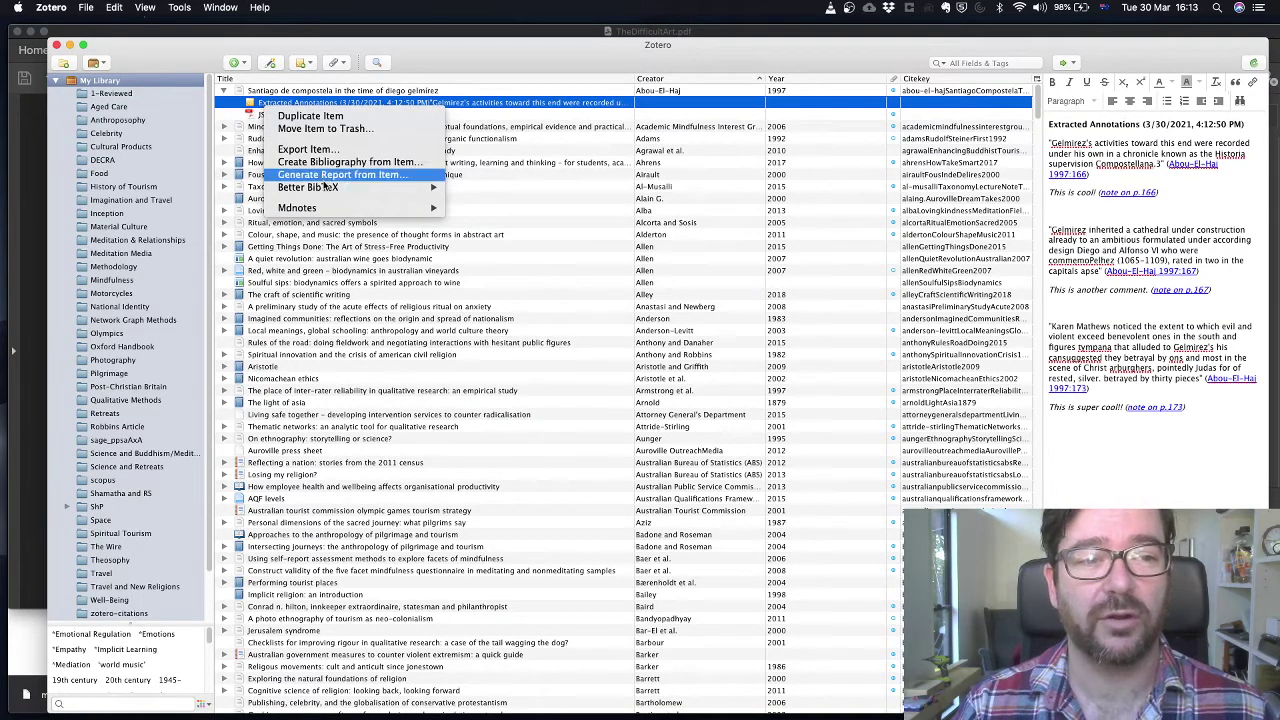
pyautogui.moveTo(338, 208)
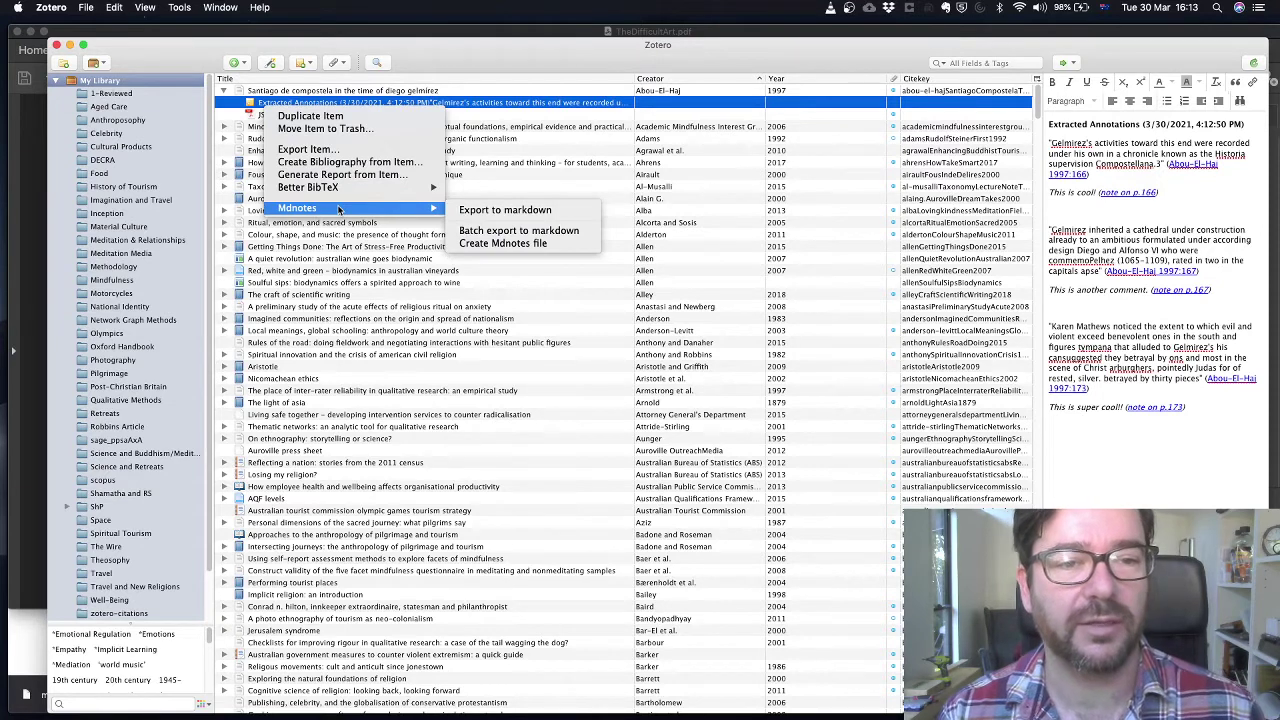
pyautogui.click(505, 210)
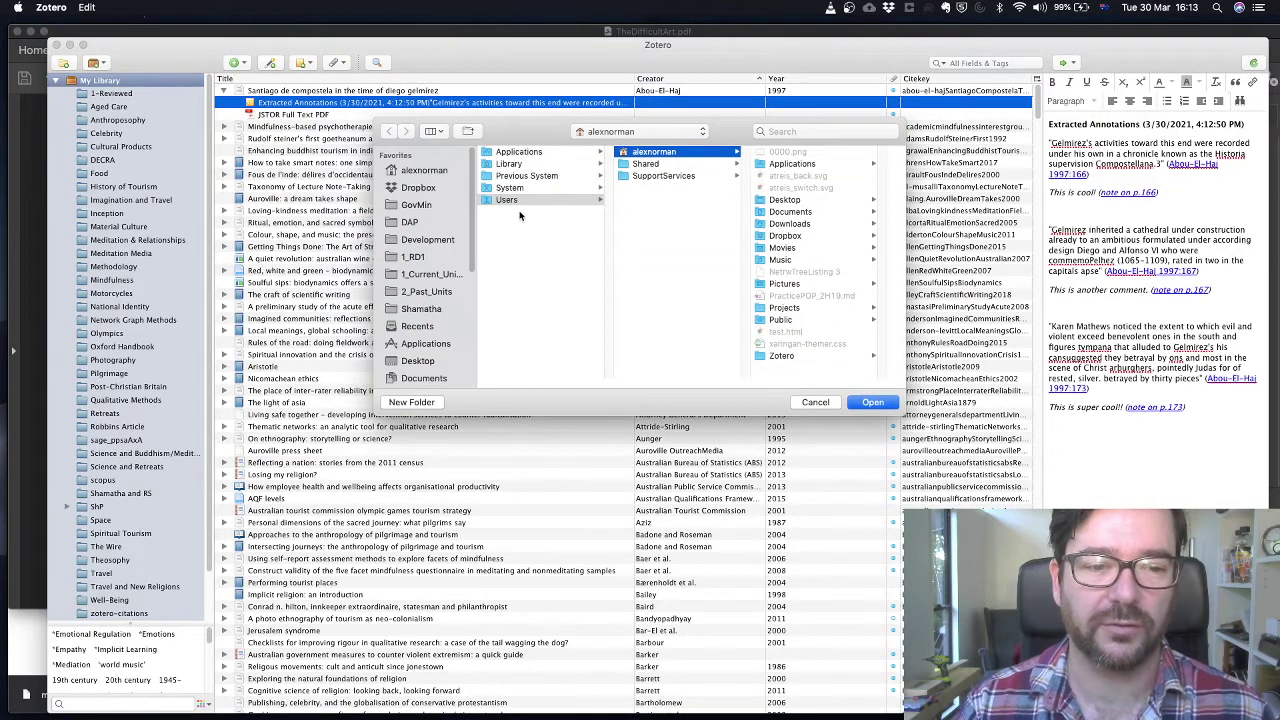
pyautogui.scroll(-2, 436, 265)
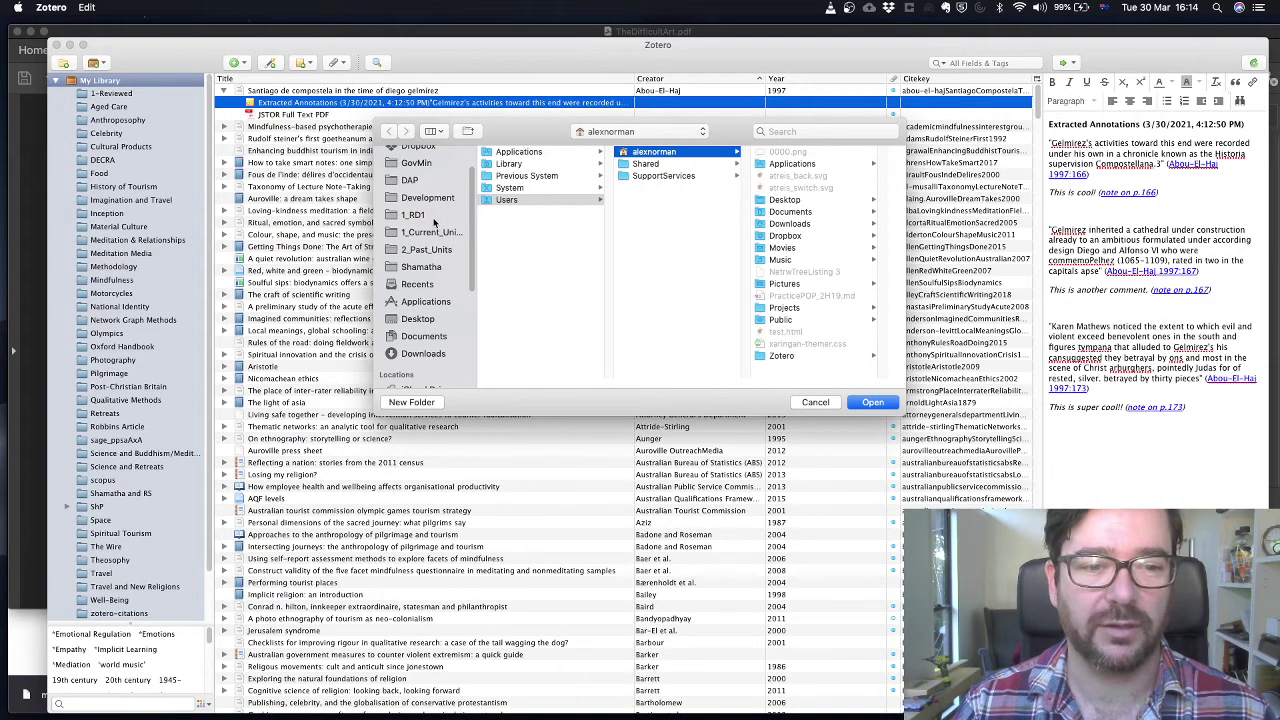
pyautogui.click(415, 320)
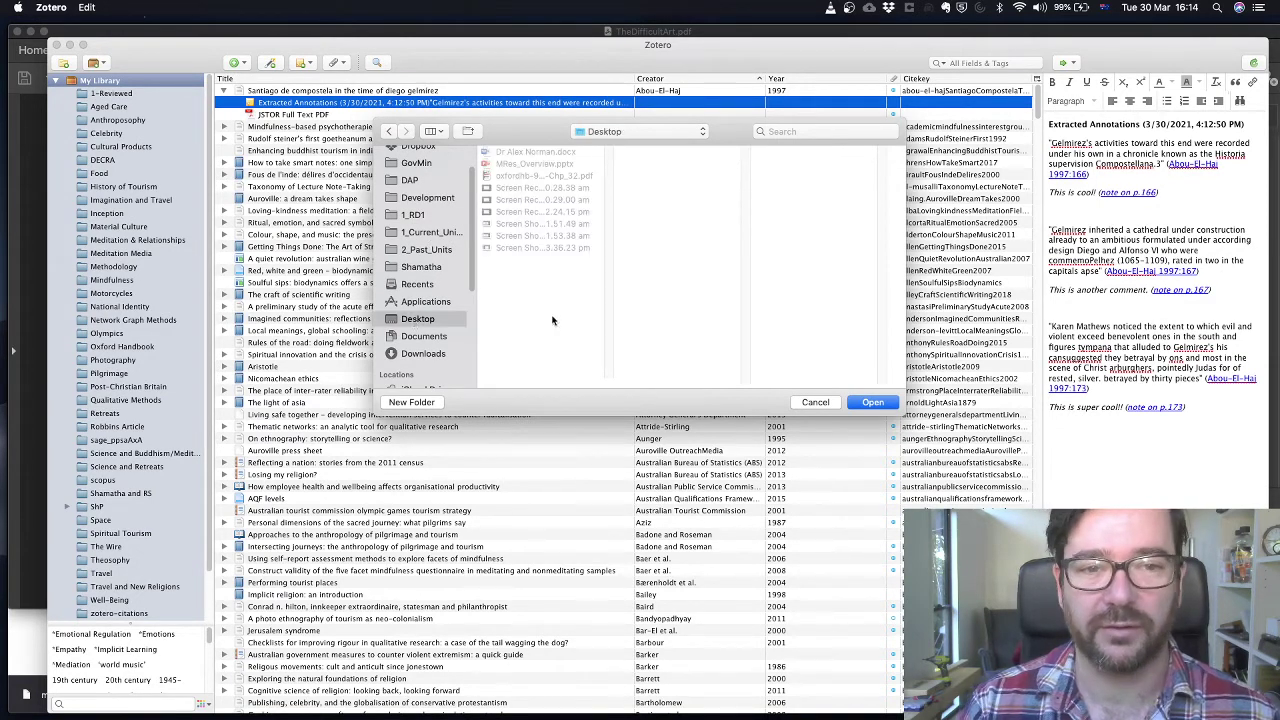
pyautogui.click(873, 402)
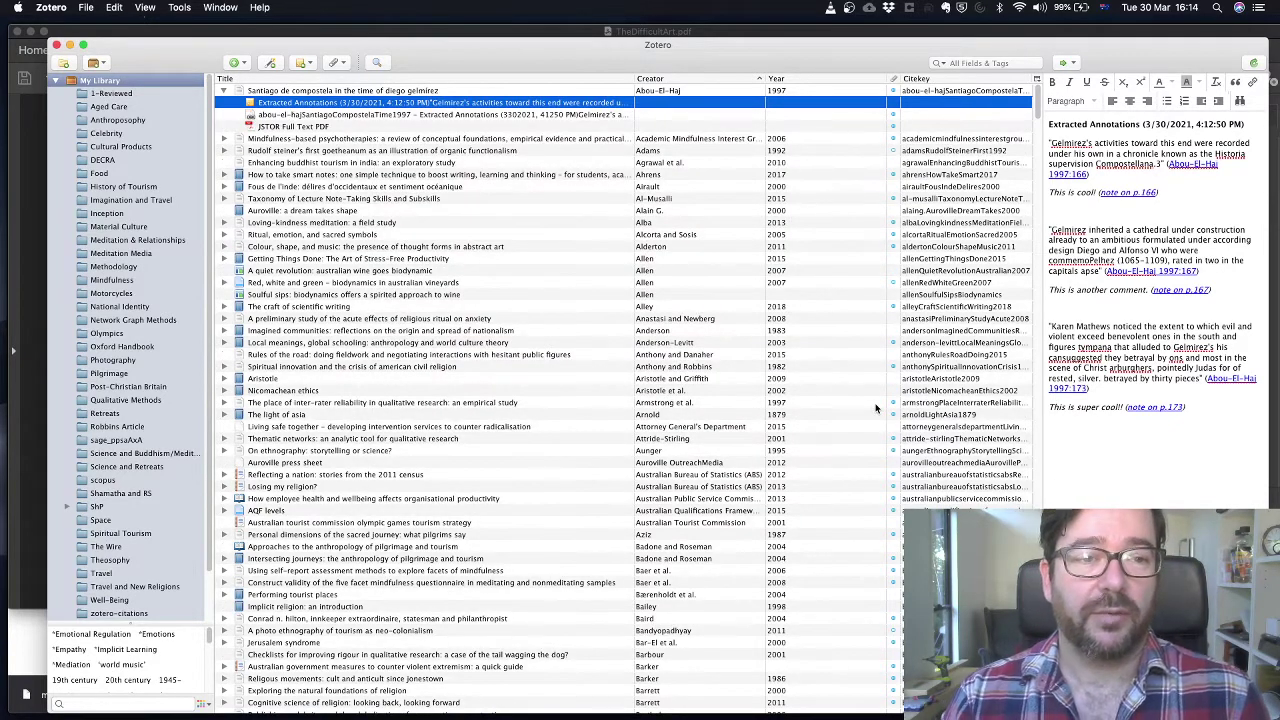
pyautogui.click(266, 115)
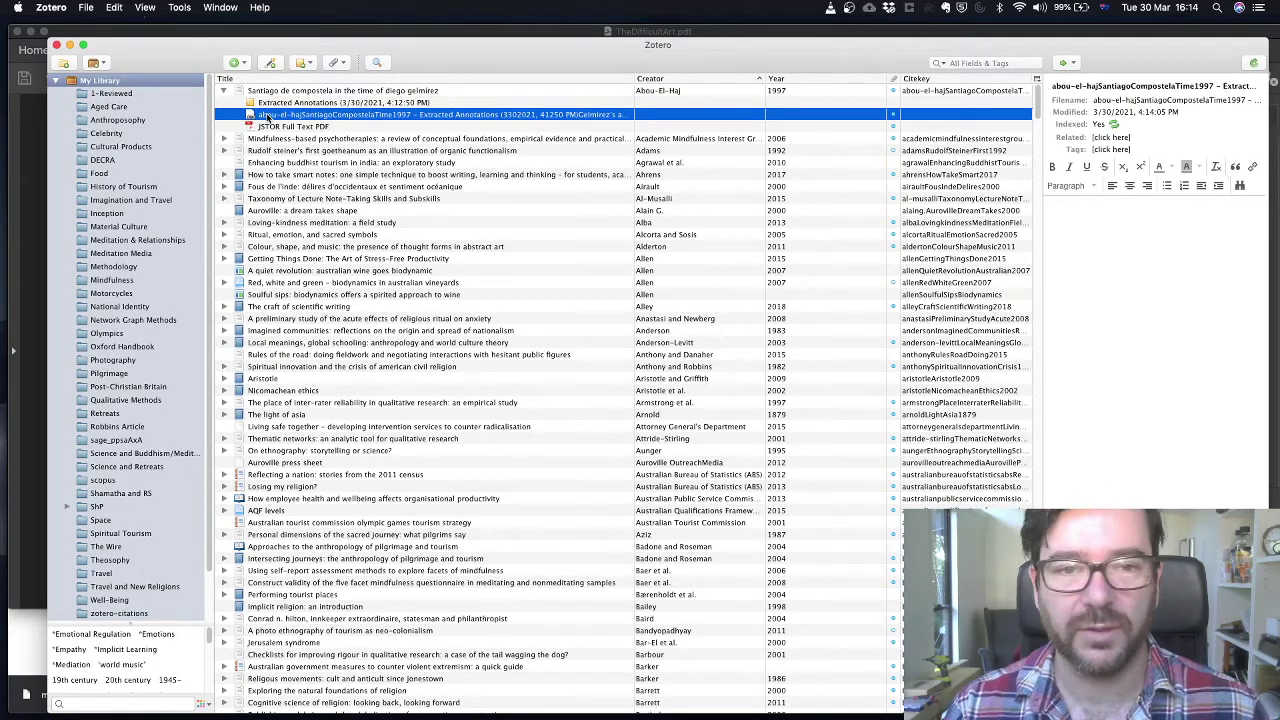
pyautogui.press('super+Tab')
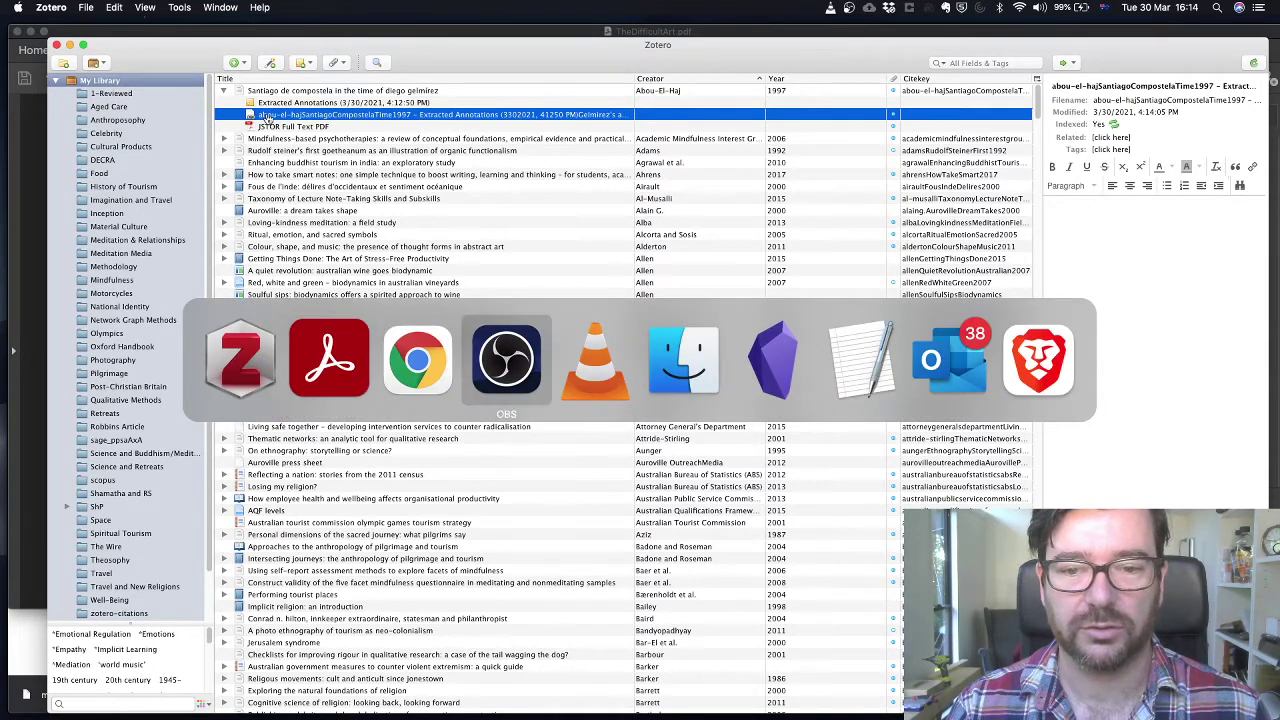
# Delete the old Extracted Annotations section from the context-controls-meaning note.
pyautogui.press('super+Tab')
pyautogui.press('super+Tab')
pyautogui.press('super+Tab')
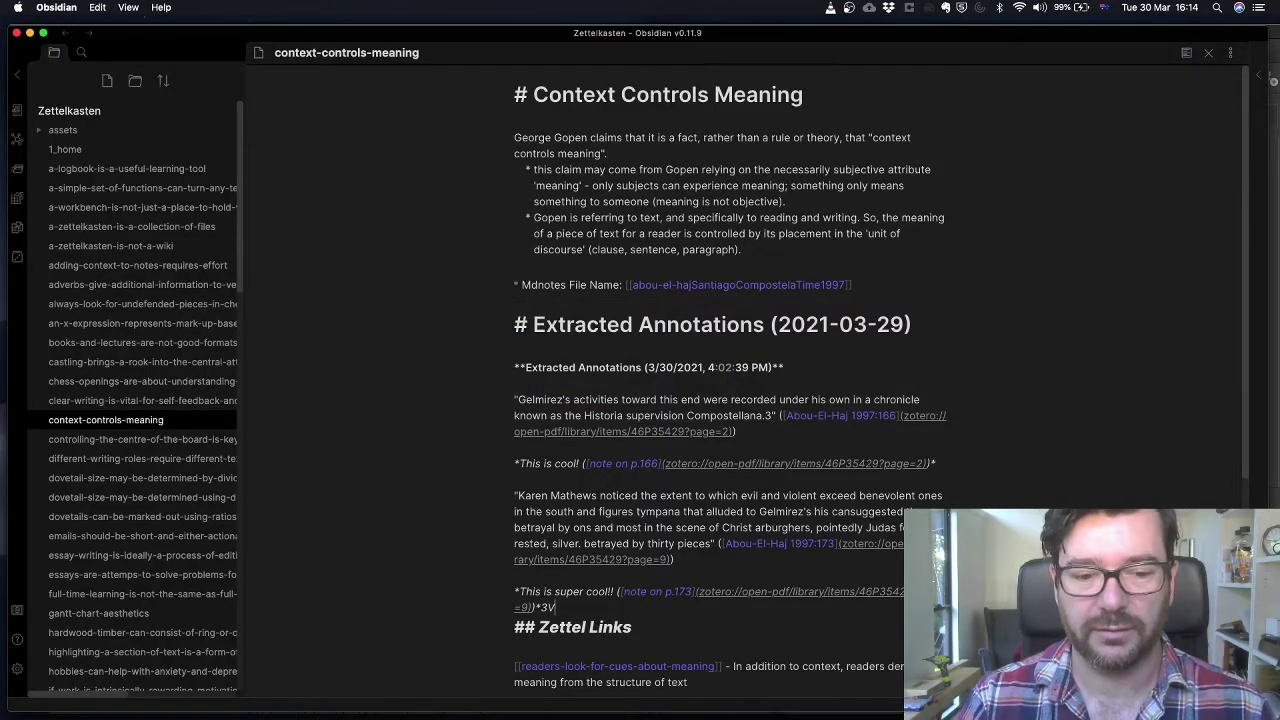
pyautogui.press('BackSpace')
pyautogui.press('super+z')
pyautogui.hotkey('shift', 'Up')
pyautogui.hotkey('shift', 'Up')
pyautogui.hotkey('shift', 'Up')
pyautogui.hotkey('shift', 'Up')
pyautogui.hotkey('shift', 'Up')
pyautogui.hotkey('shift', 'Up')
pyautogui.hotkey('shift', 'Up')
pyautogui.hotkey('shift', 'Up')
pyautogui.hotkey('shift', 'Up')
pyautogui.hotkey('shift', 'Up')
pyautogui.hotkey('shift', 'Up')
pyautogui.hotkey('shift', 'Up')
pyautogui.hotkey('shift', 'Up')
pyautogui.hotkey('shift', 'Up')
pyautogui.hotkey('shift', 'Up')
pyautogui.hotkey('shift', 'Up')
pyautogui.hotkey('shift', 'Up')
pyautogui.press('BackSpace')
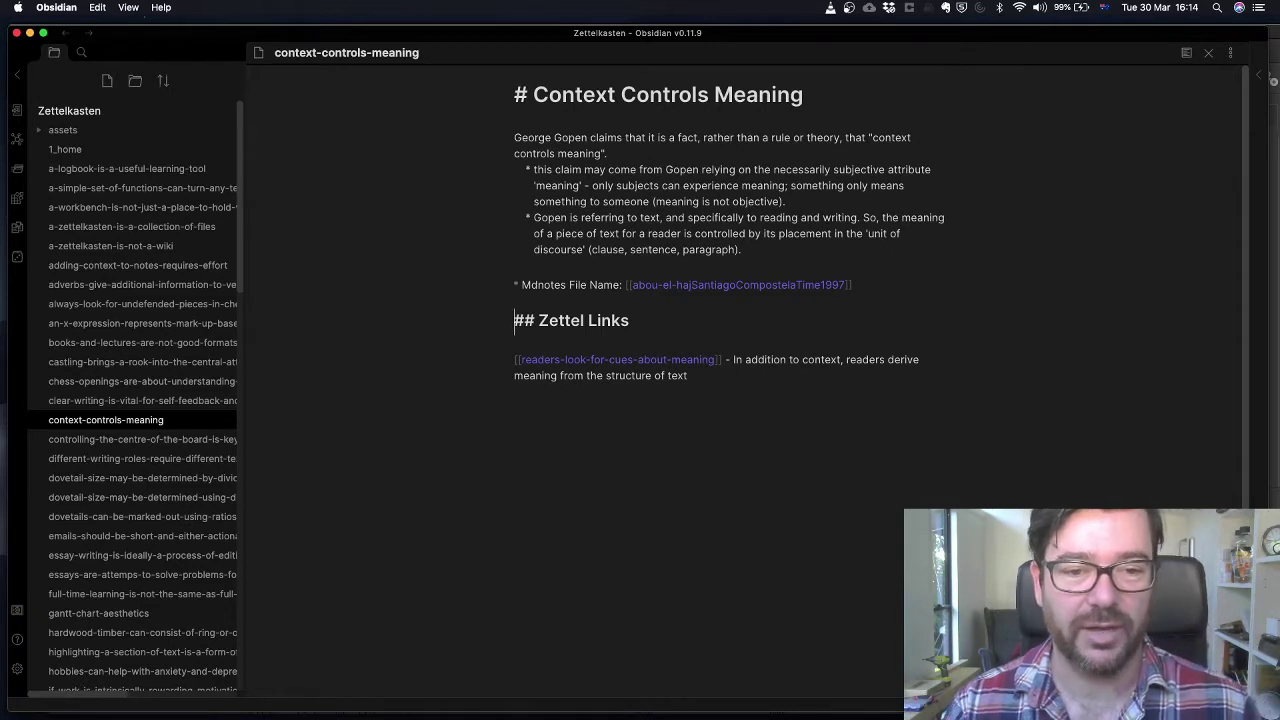
pyautogui.press('super+Tab')
pyautogui.press('super+Tab')
pyautogui.press('super+Tab')
pyautogui.press('super+Tab')
pyautogui.press('super+Tab')
pyautogui.press('super+Tab')
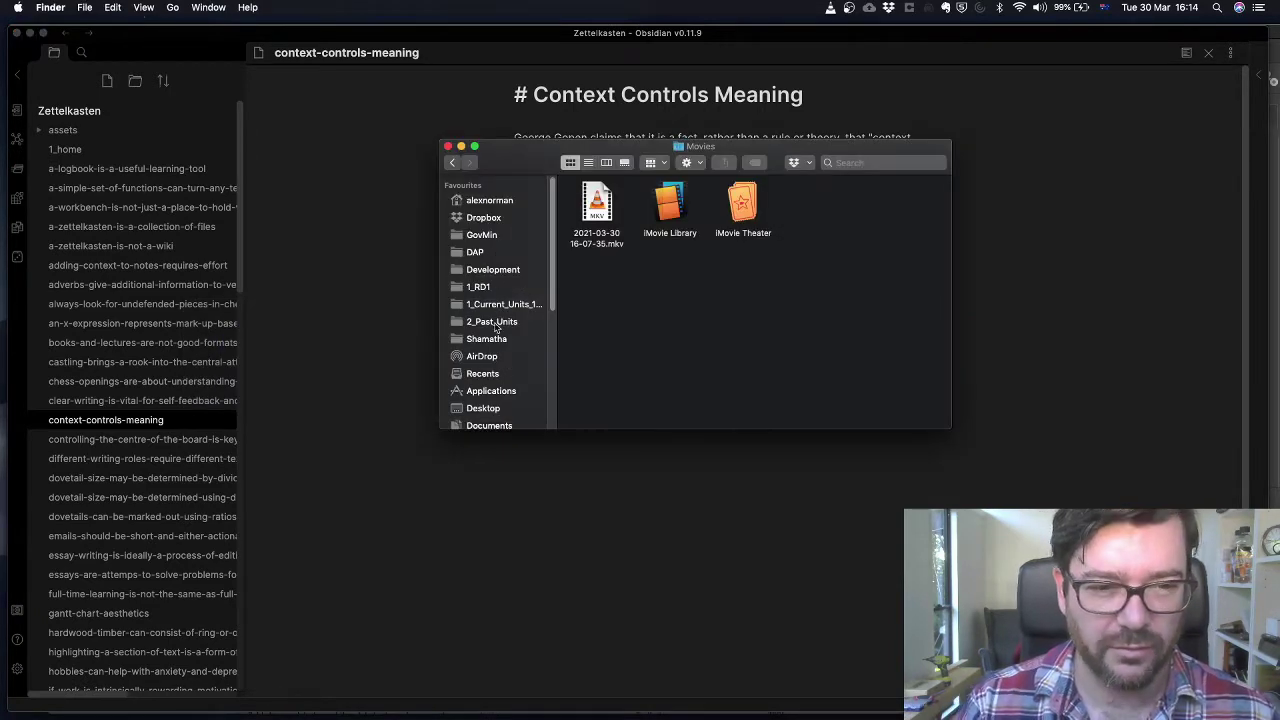
# Open the Desktop's abou-el-hajSantiagoCompostelaTime1997 – Extracted Annotations markdown file with TextEdit.
pyautogui.click(484, 408)
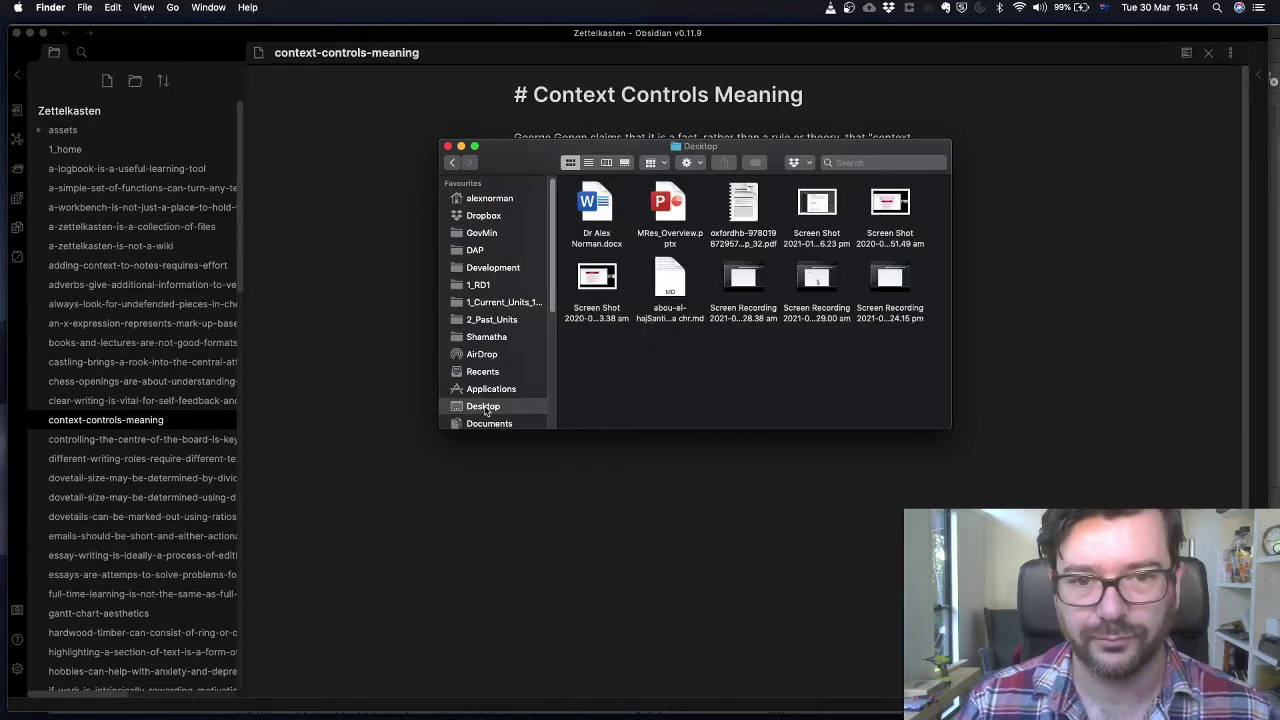
pyautogui.click(675, 303)
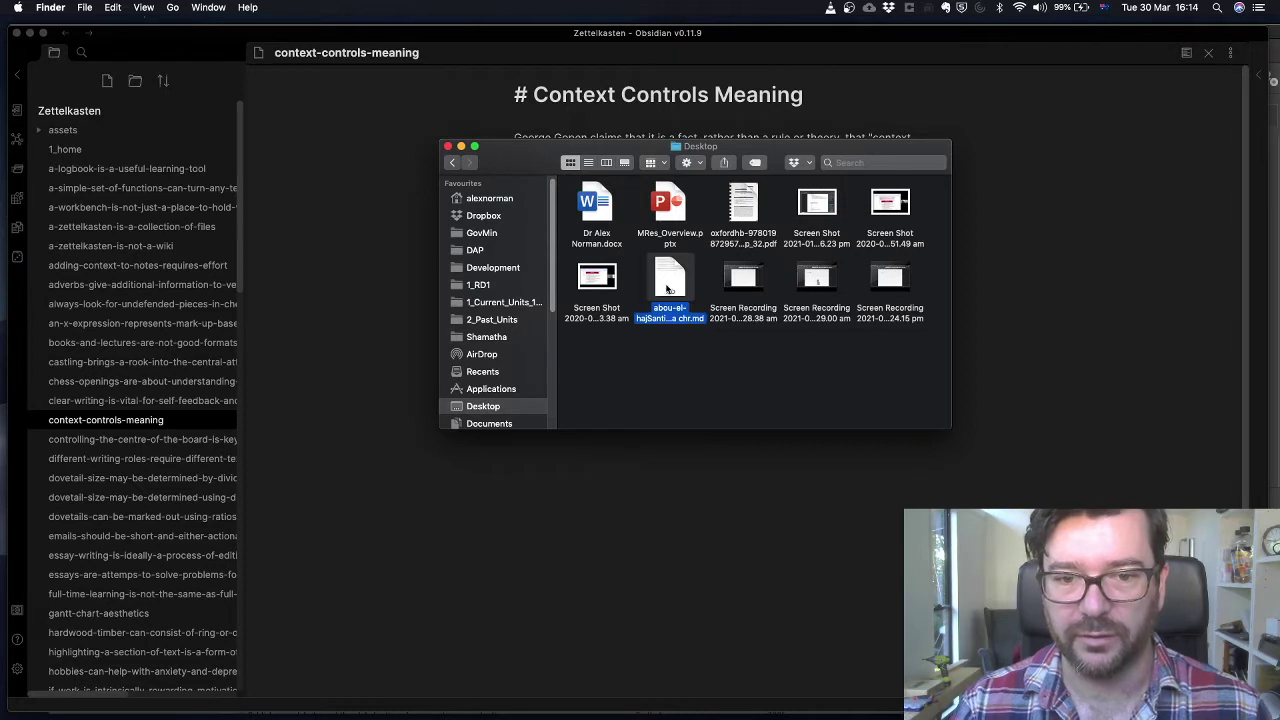
pyautogui.rightClick(672, 298)
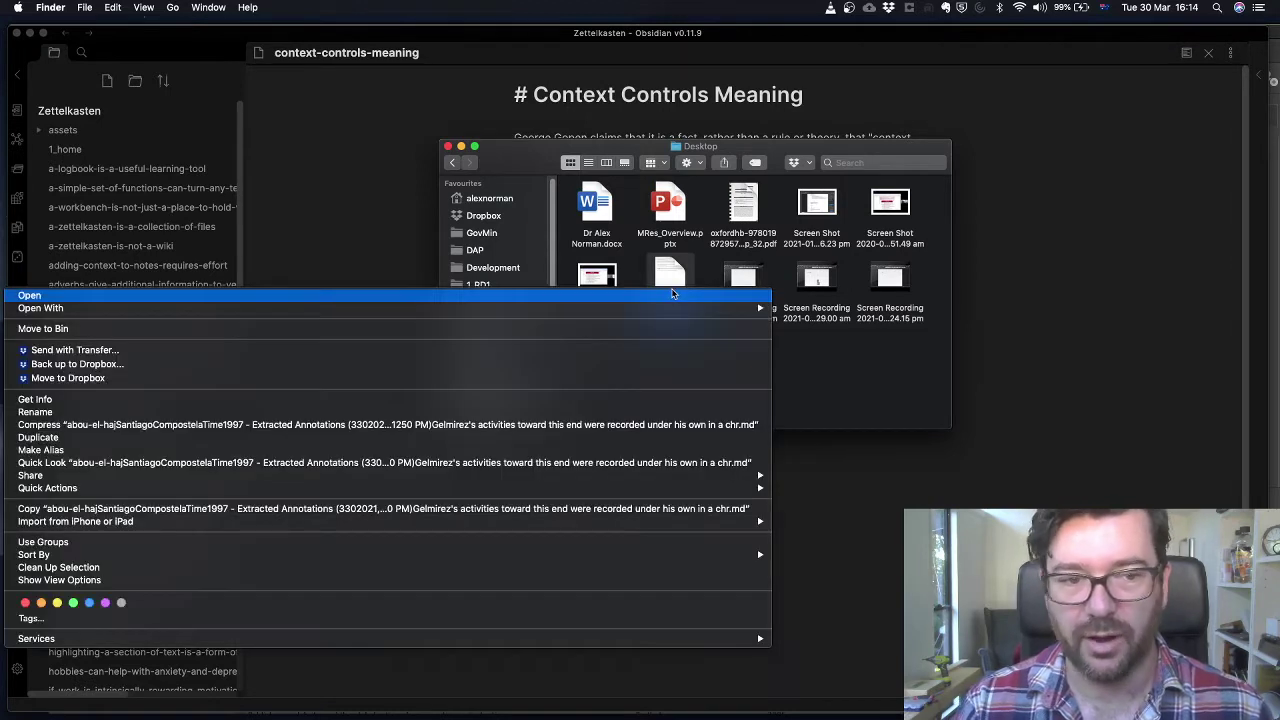
pyautogui.moveTo(698, 313)
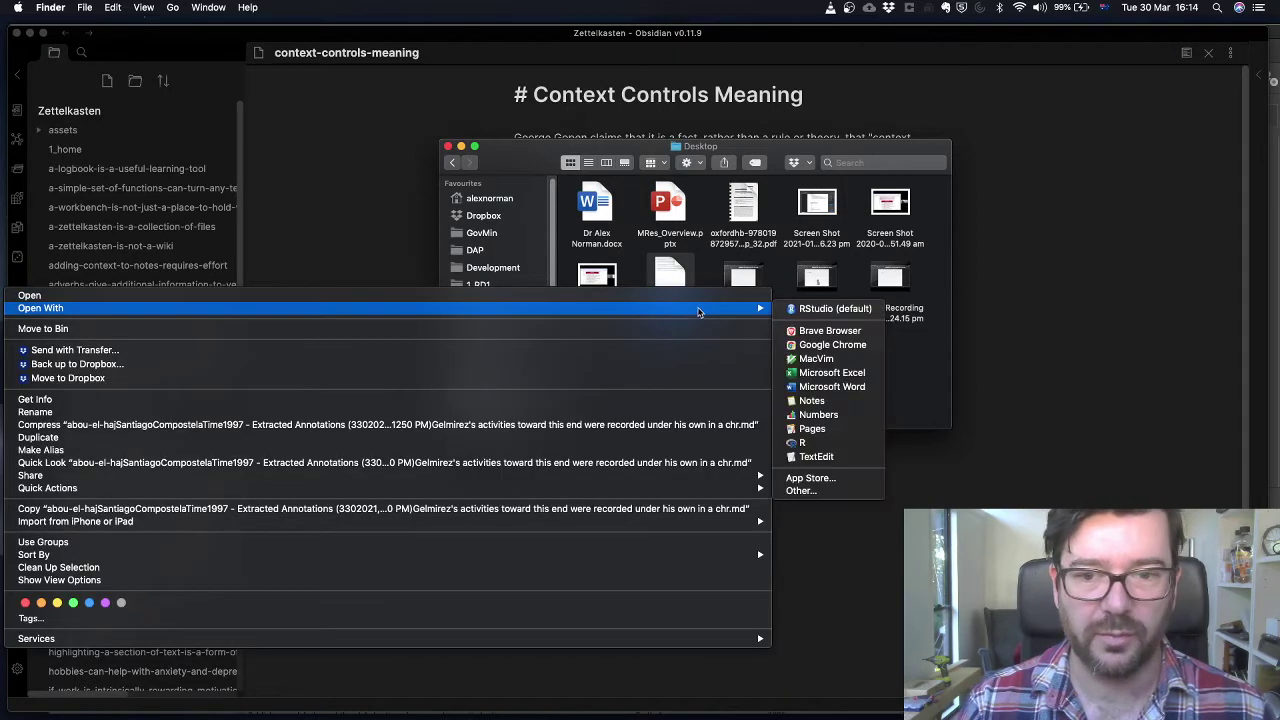
pyautogui.click(820, 457)
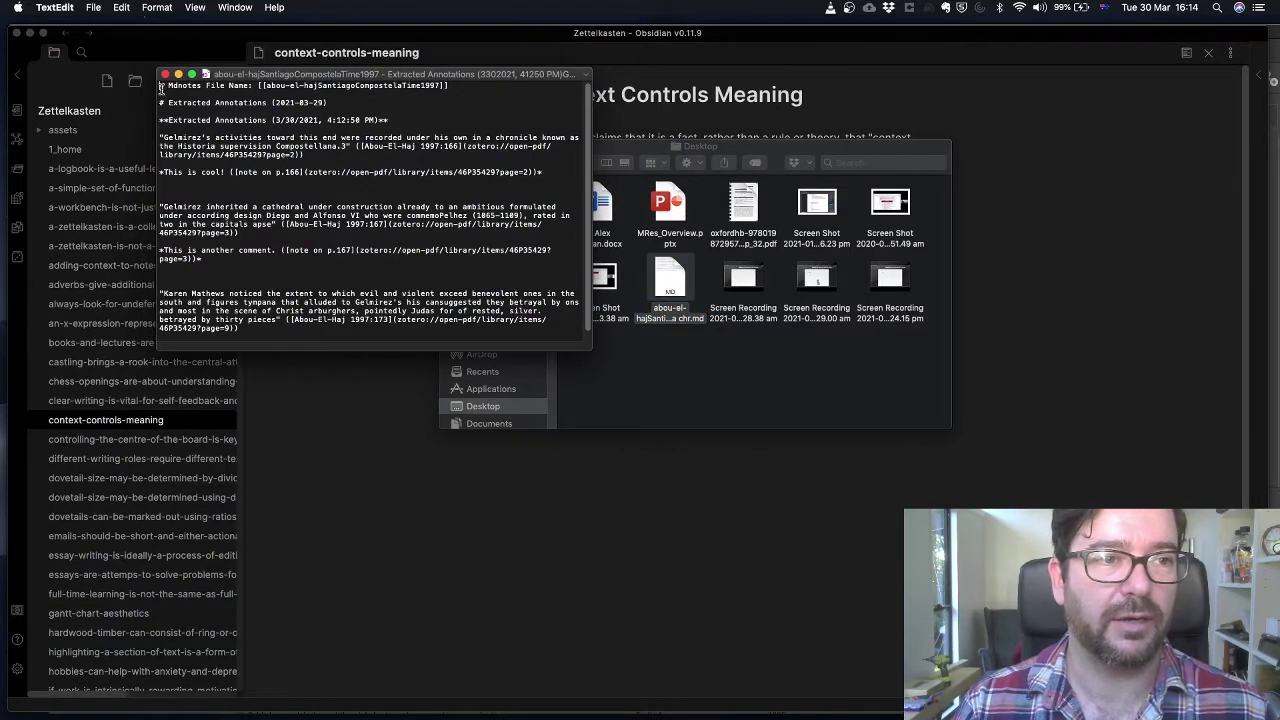
# Select the full annotation text in TextEdit: quoted Gelmírez passages, comments and page links.
pyautogui.scroll(-2, 160, 88)
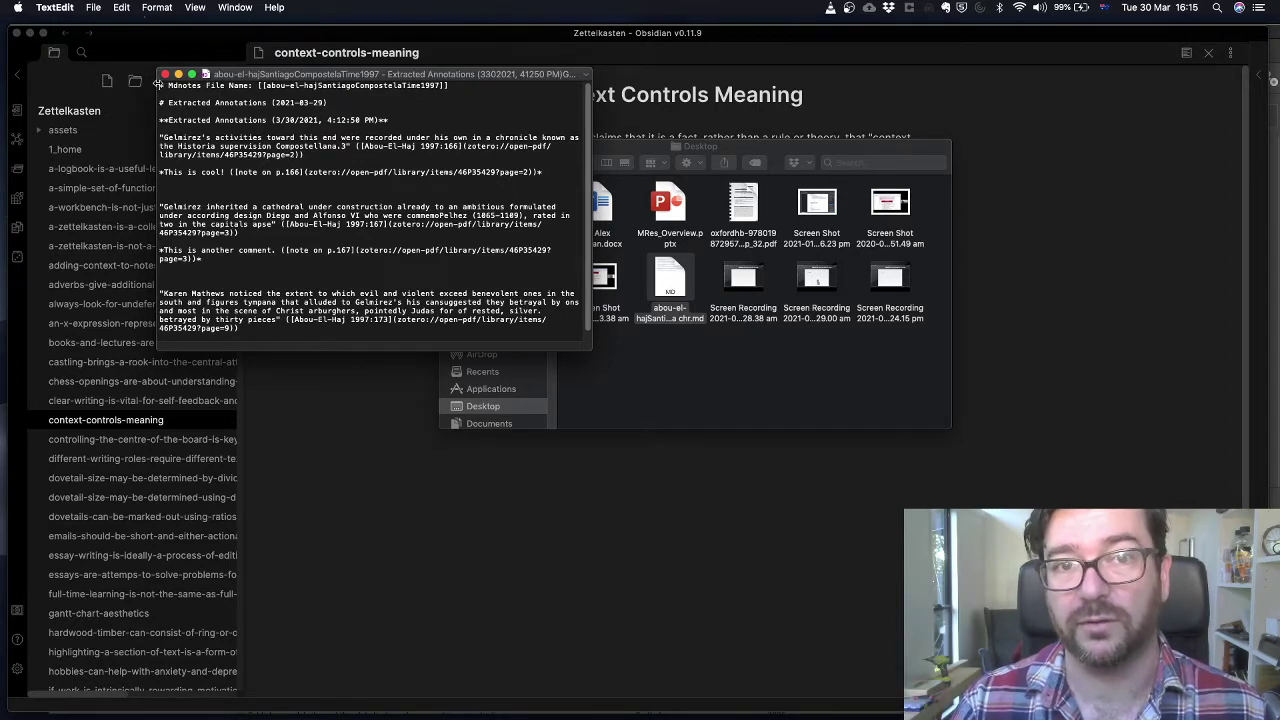
pyautogui.moveTo(160, 88)
pyautogui.mouseDown()
pyautogui.moveTo(230, 150)
pyautogui.moveTo(279, 341)
pyautogui.mouseUp()
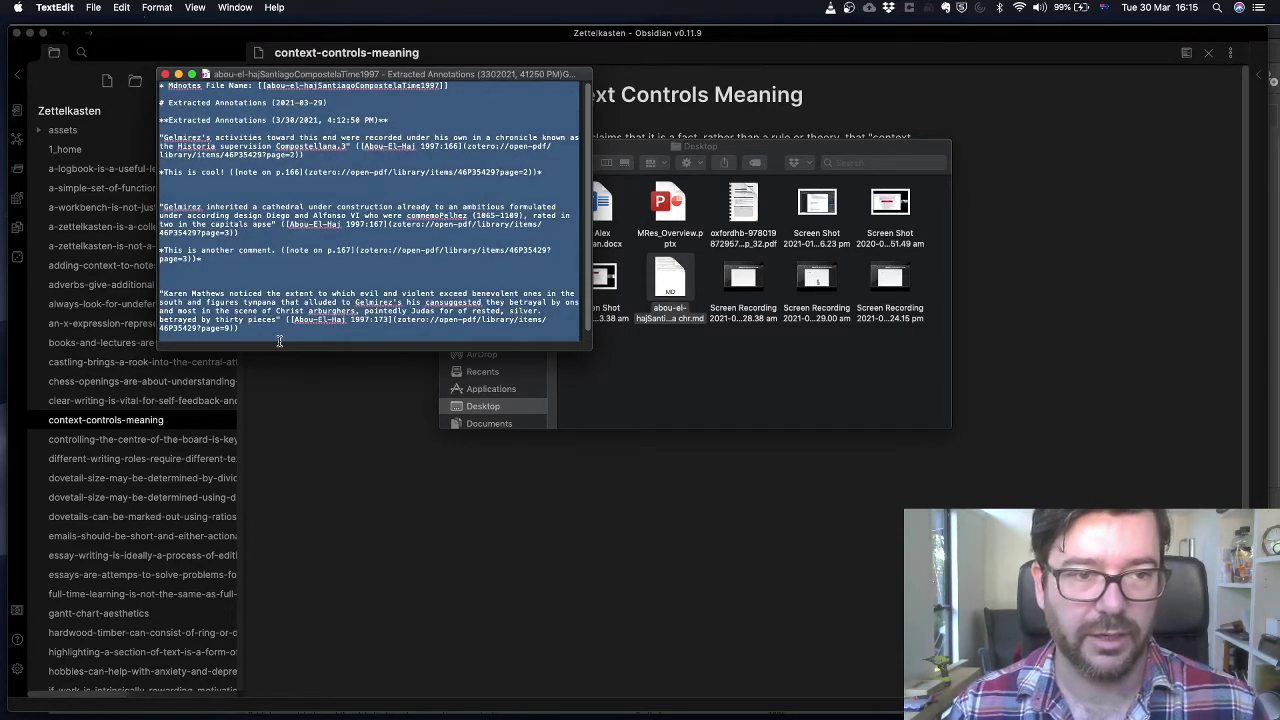
pyautogui.press('super+Tab')
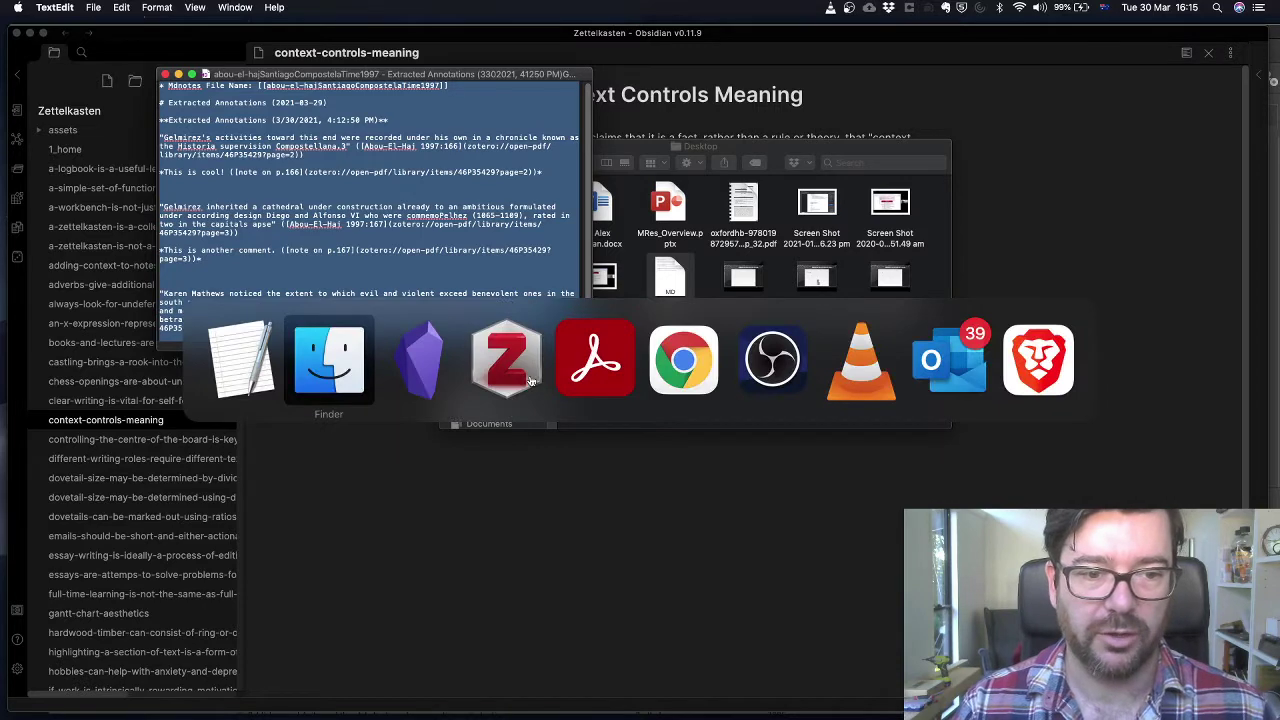
# Paste the copied annotations into the Obsidian note above the Zettel Links heading.
pyautogui.press('super+Tab')
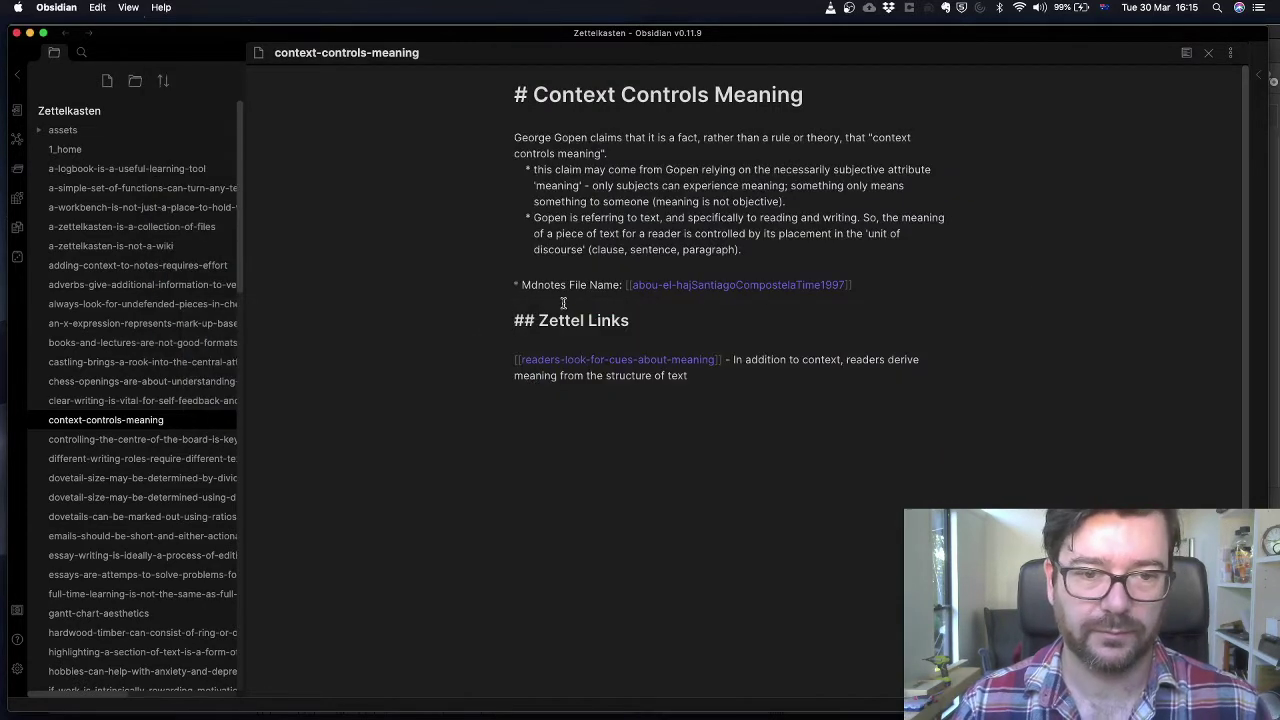
pyautogui.press('Up')
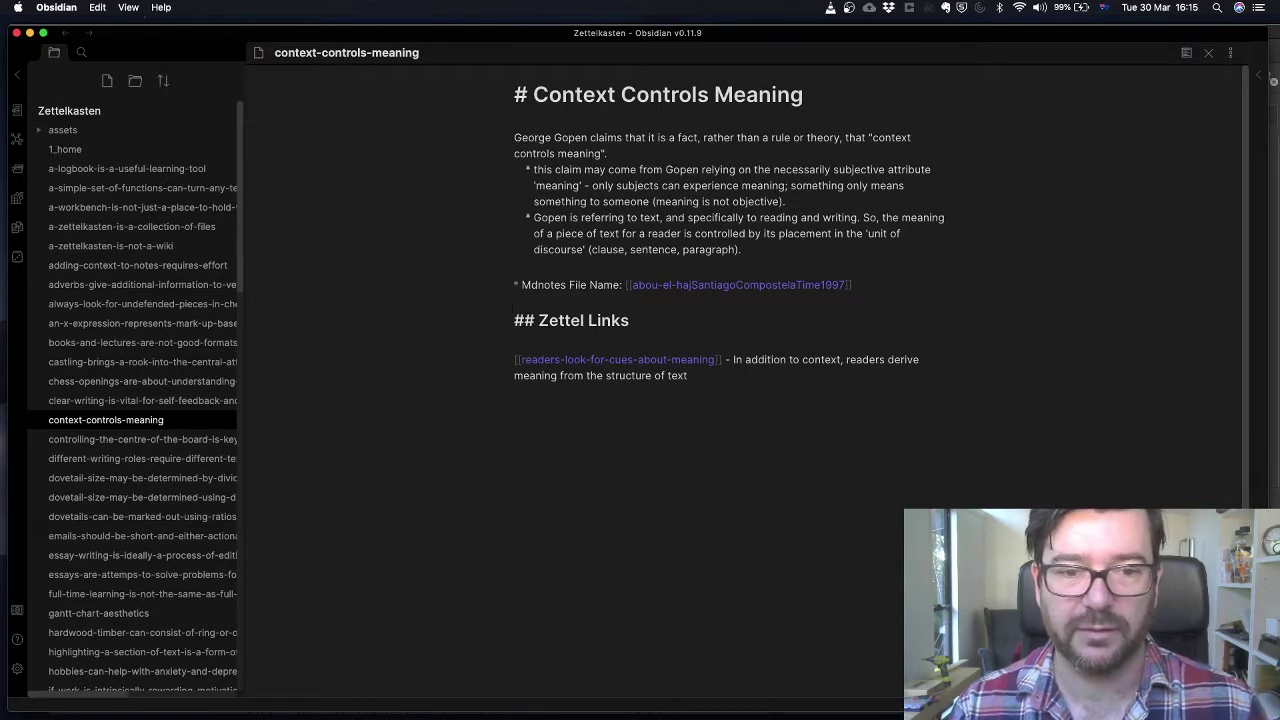
pyautogui.press('super+v')
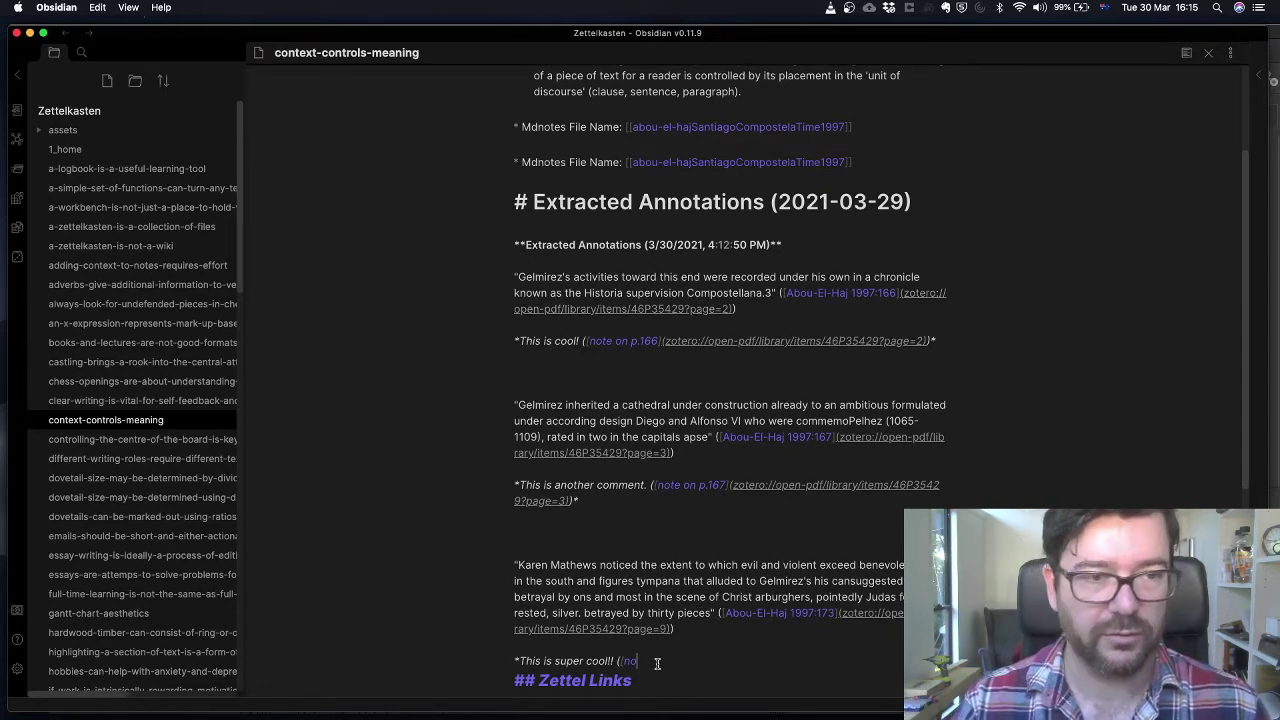
# Compare the paste against TextEdit and select the pasted annotation block in Obsidian.
pyautogui.press('super+Tab')
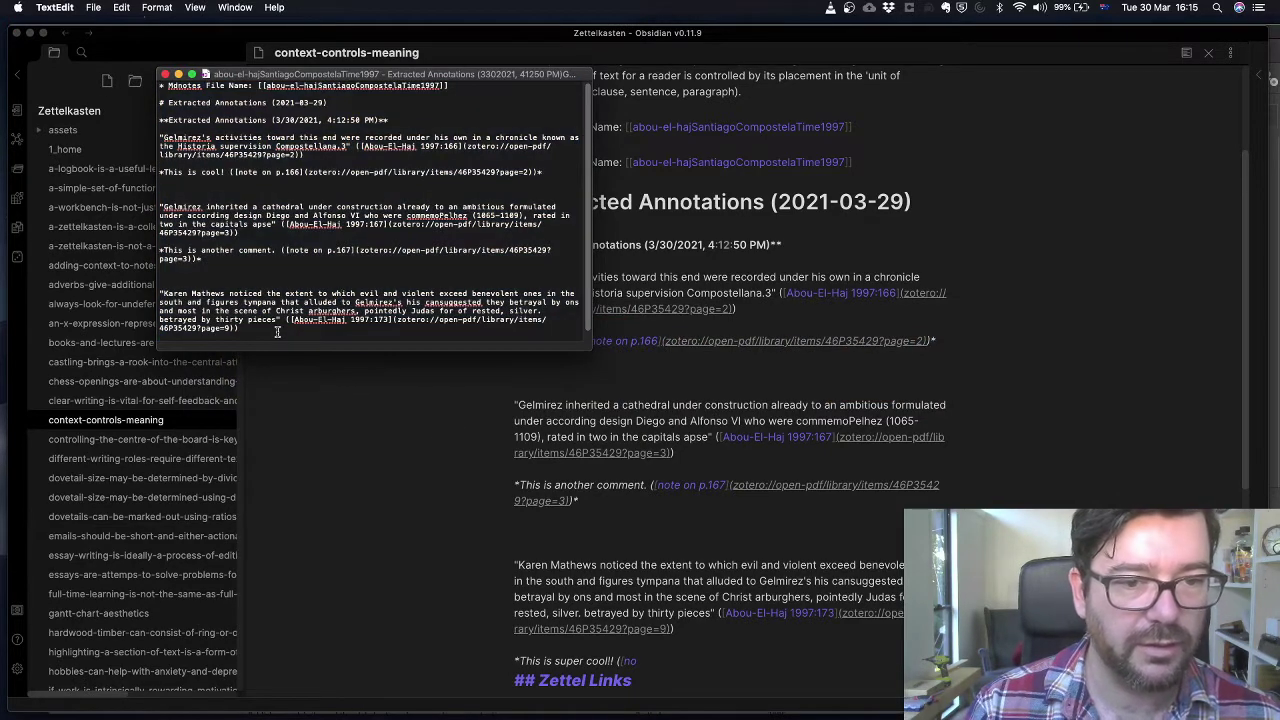
pyautogui.moveTo(278, 332); pyautogui.dragTo(100, 11)
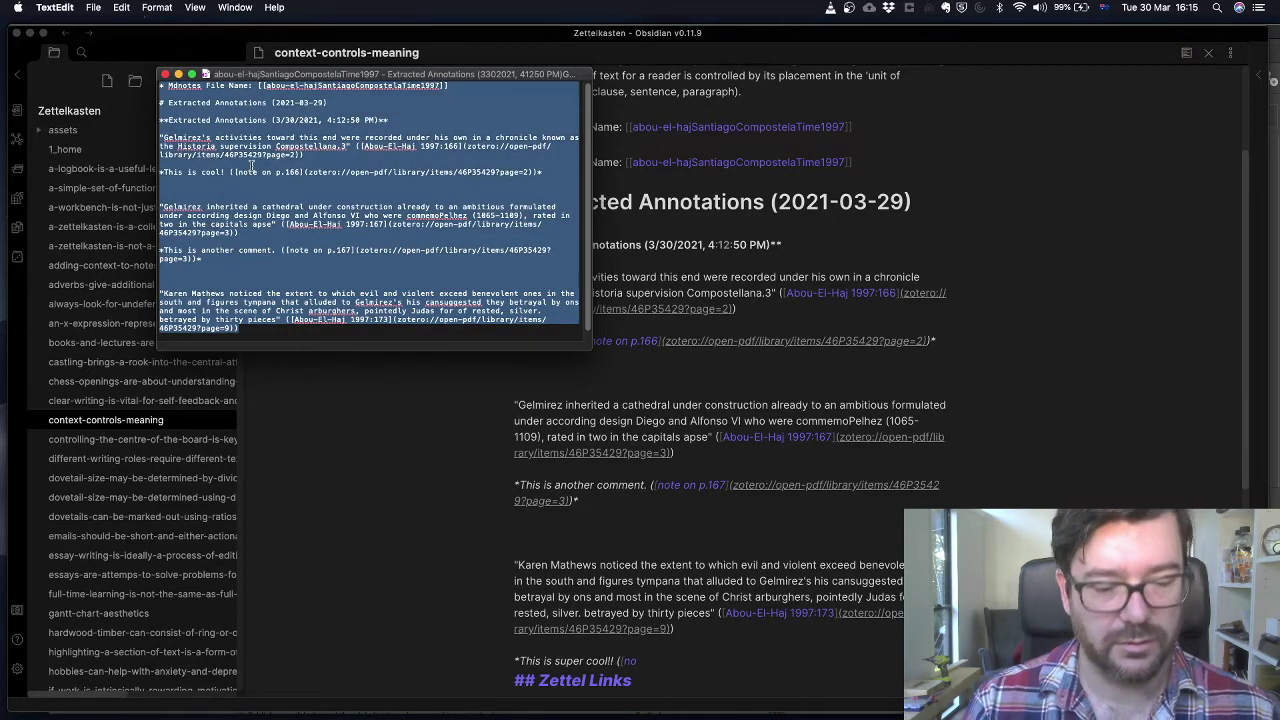
pyautogui.click(603, 538)
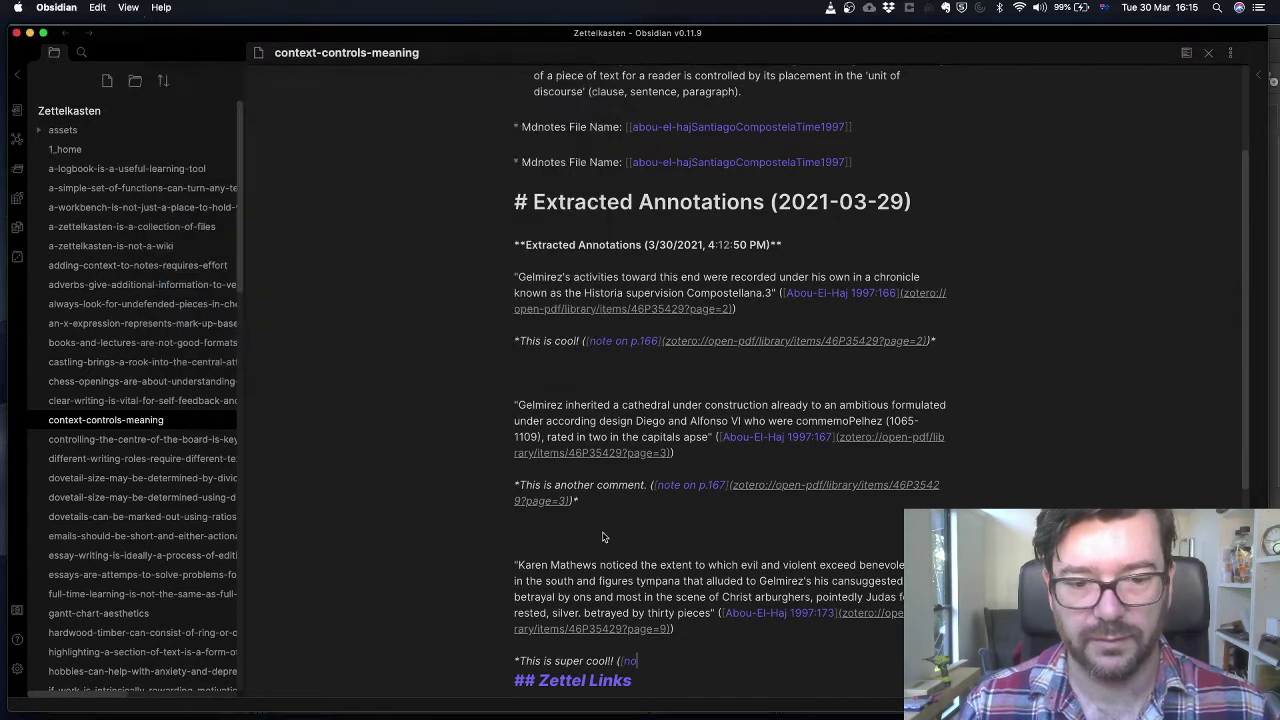
pyautogui.click(630, 655)
pyautogui.moveTo(630, 648); pyautogui.dragTo(630, 112)
# Replace the partial paste with the full annotations pasted below the Zettel Links heading.
pyautogui.press('BackSpace')
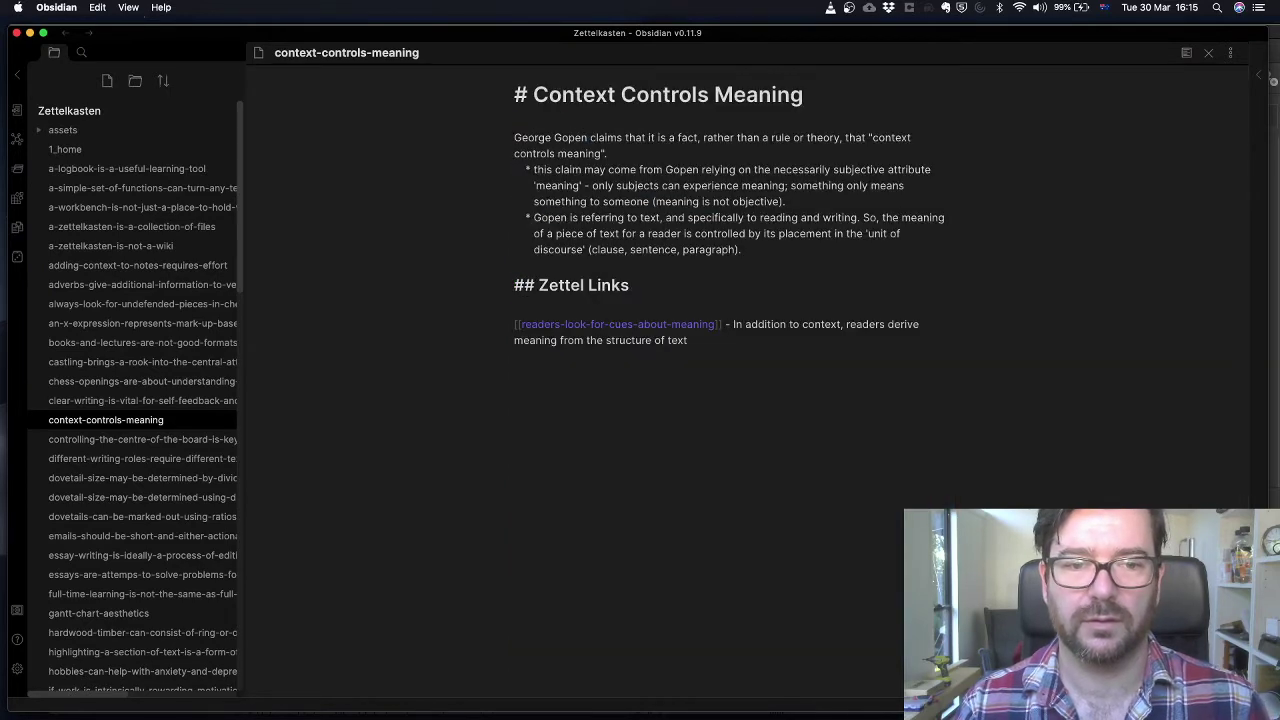
pyautogui.press('End')
pyautogui.press('Return')
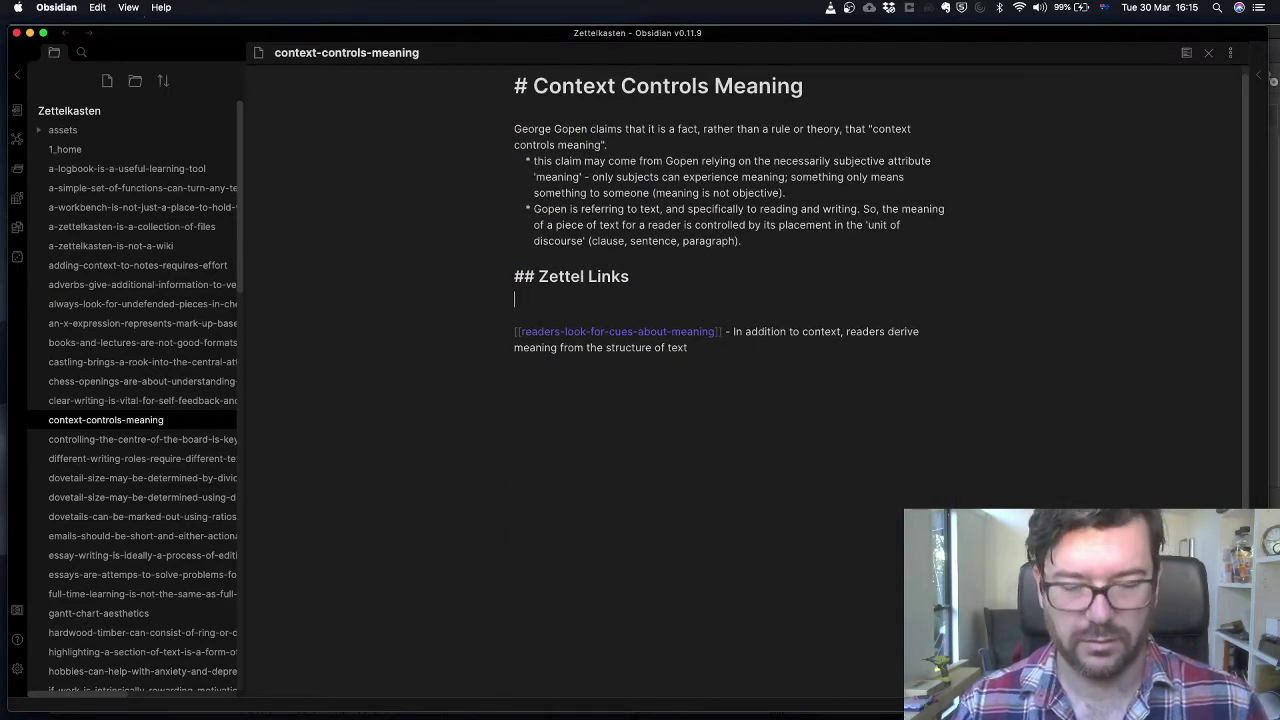
pyautogui.press('super+v')
pyautogui.scroll(-5, 716, 551)
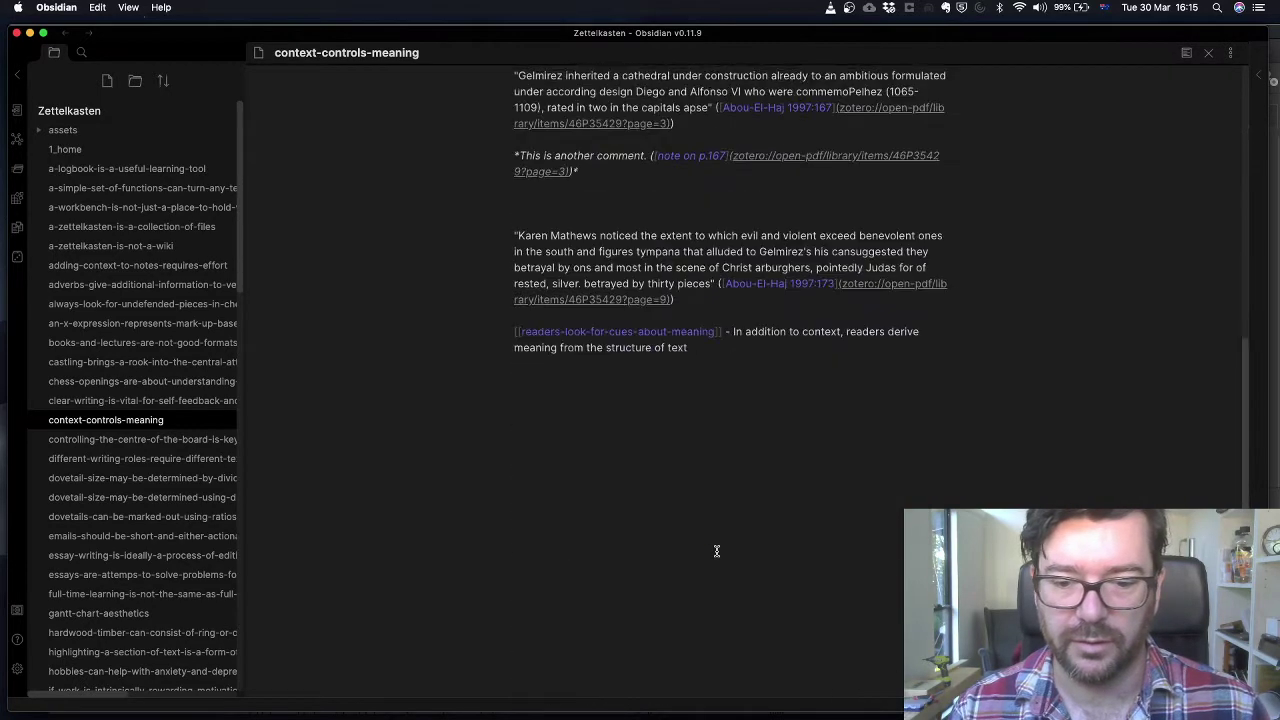
pyautogui.scroll(3, 716, 551)
pyautogui.scroll(4, 716, 551)
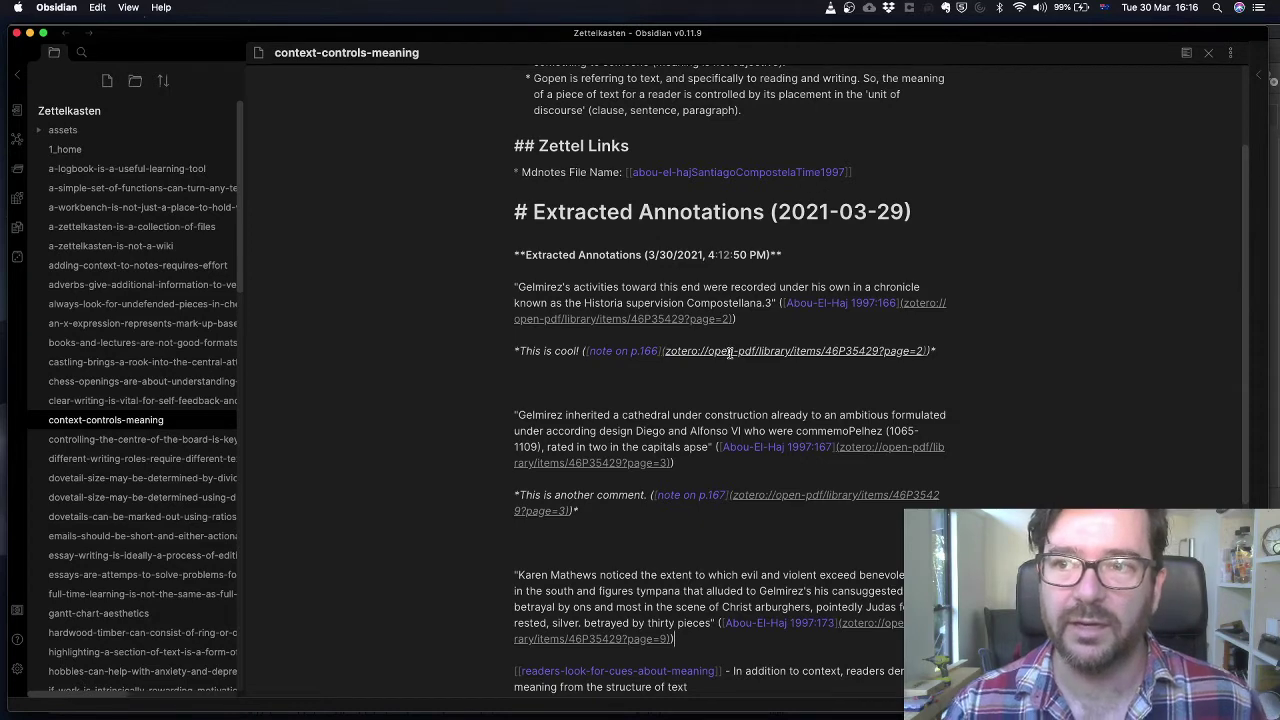
# Preview the note and follow its Abou-El-Haj 1997:173 link to open the PDF.
pyautogui.click(1186, 56)
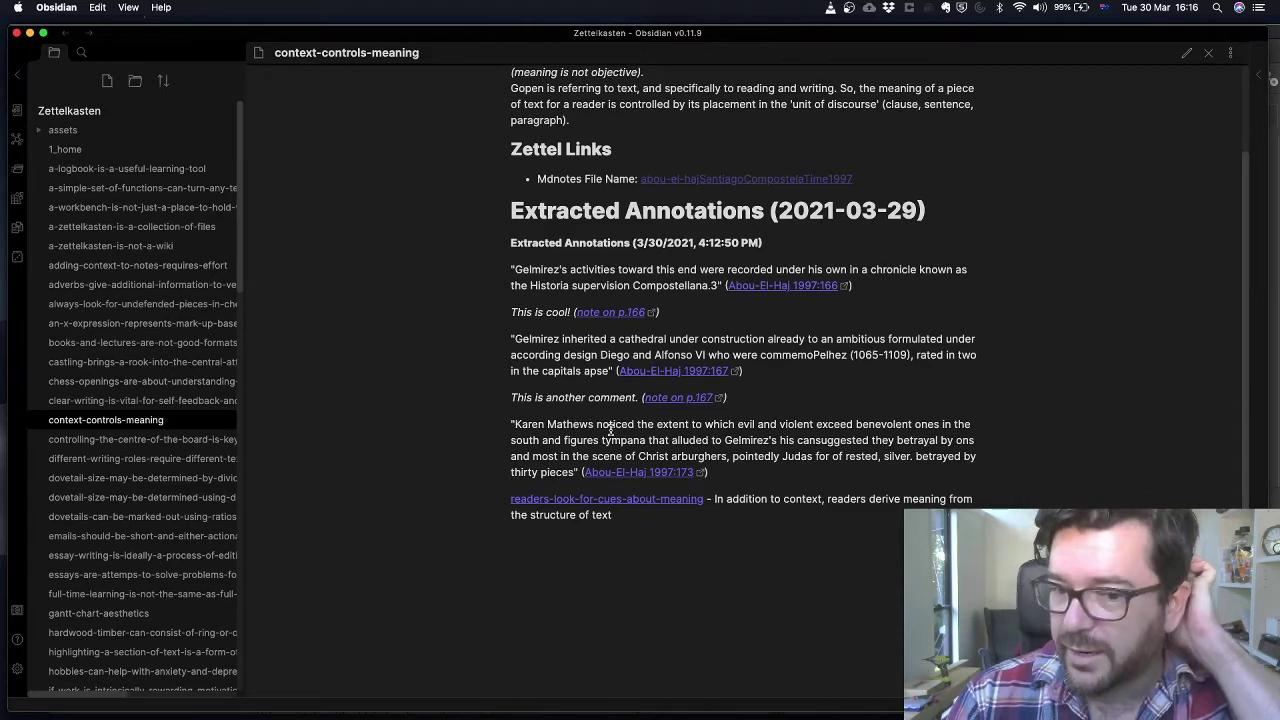
pyautogui.click(701, 476)
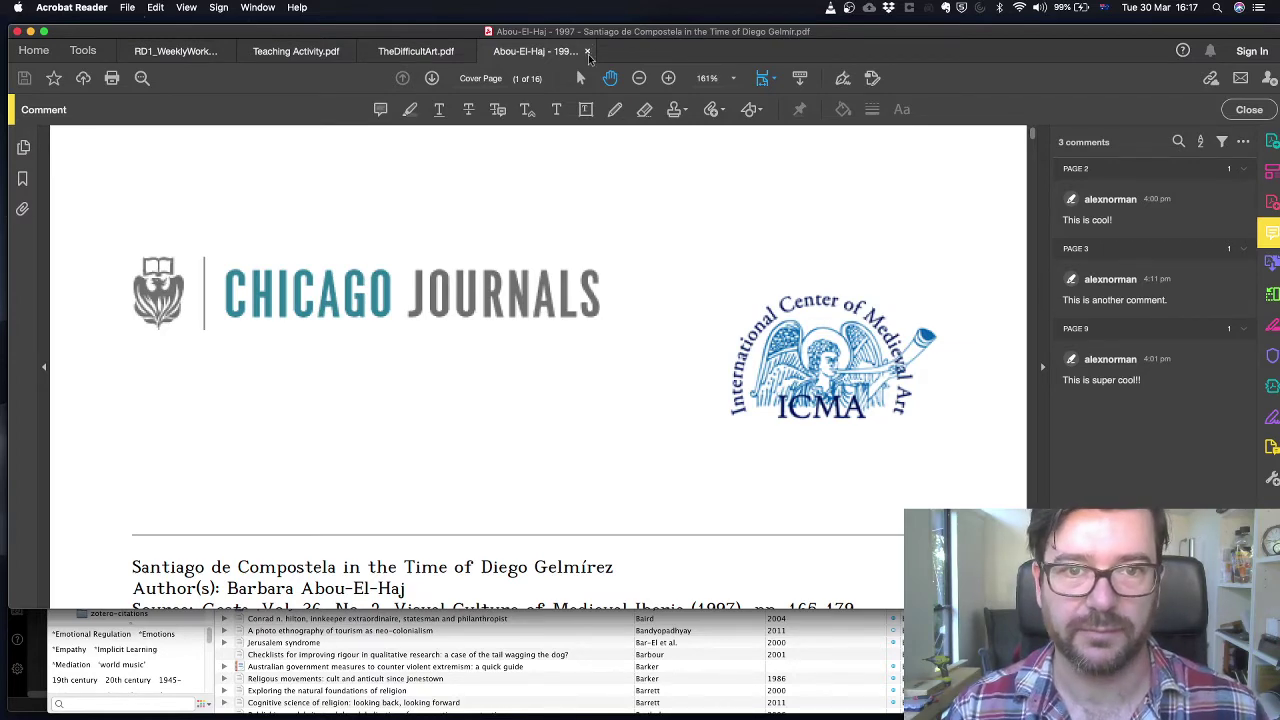
# Close the Abou-El-Haj PDF and reopen it from the note's 1997:173 link.
pyautogui.click(588, 51)
pyautogui.press('super+Tab')
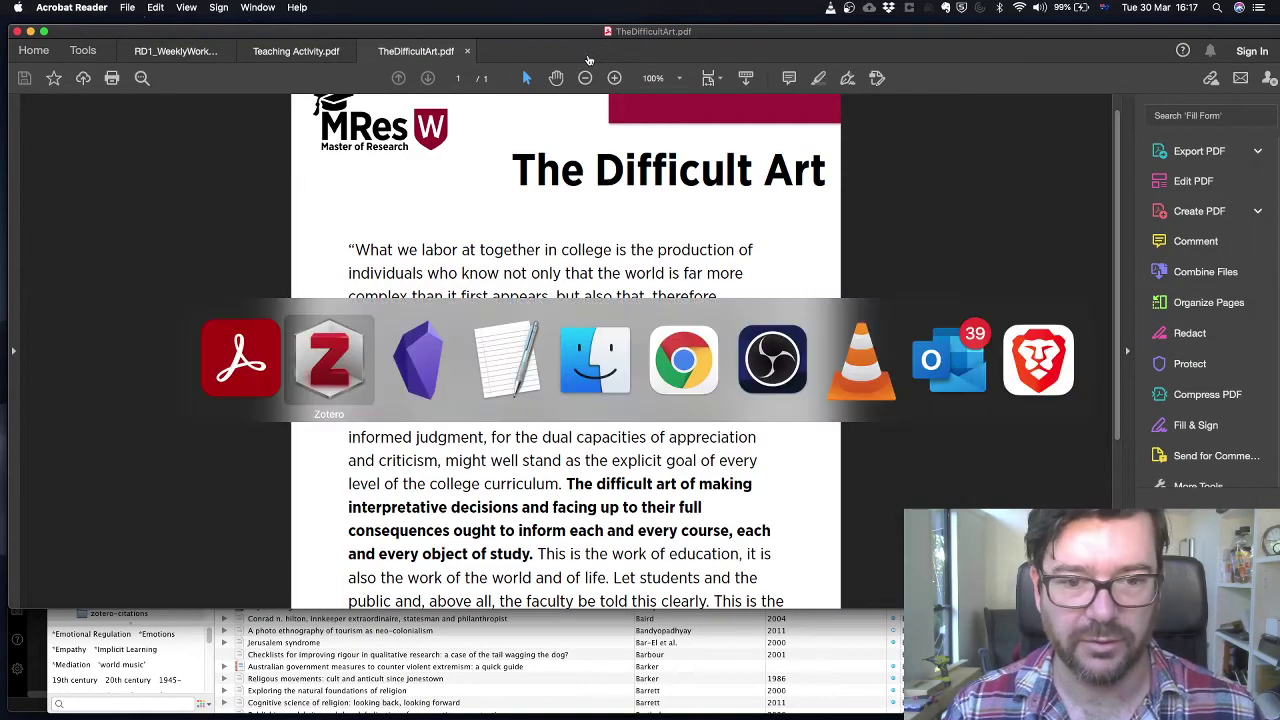
pyautogui.press('super+Tab')
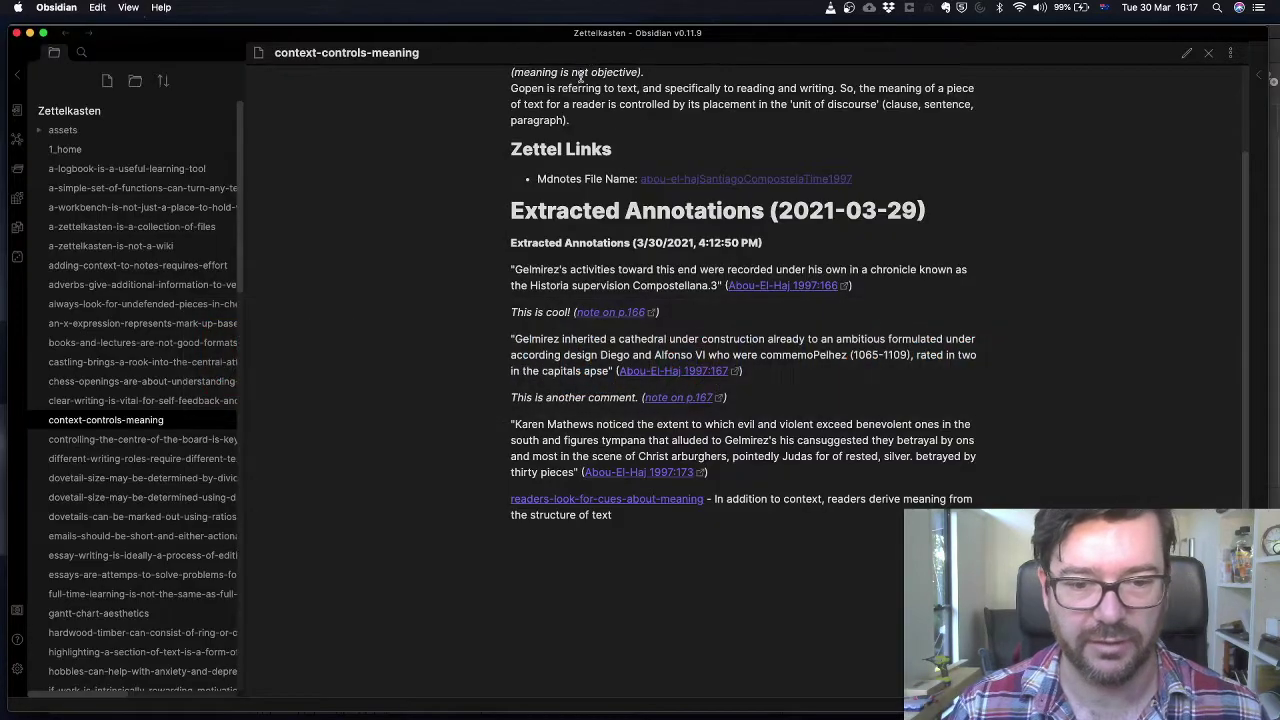
pyautogui.click(702, 477)
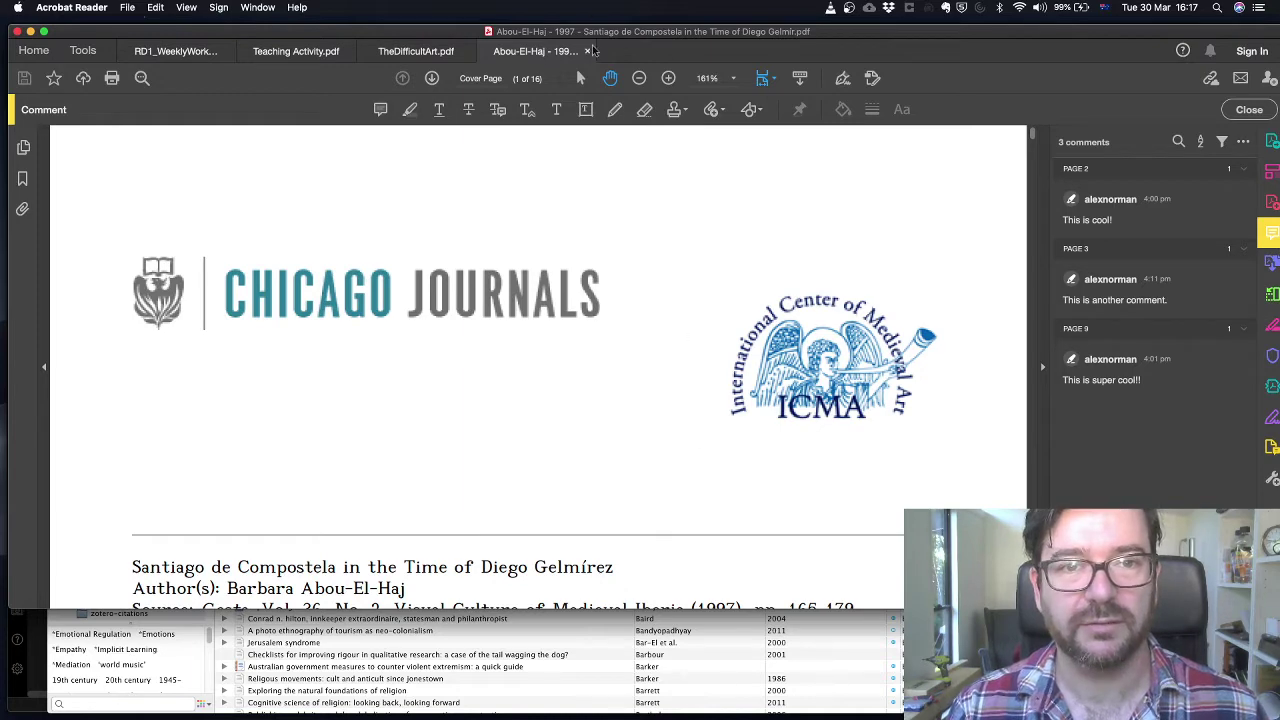
# Reopen the PDF via the 'note on p.167' link, check the page, then return to Obsidian.
pyautogui.click(588, 52)
pyautogui.press('super+Tab')
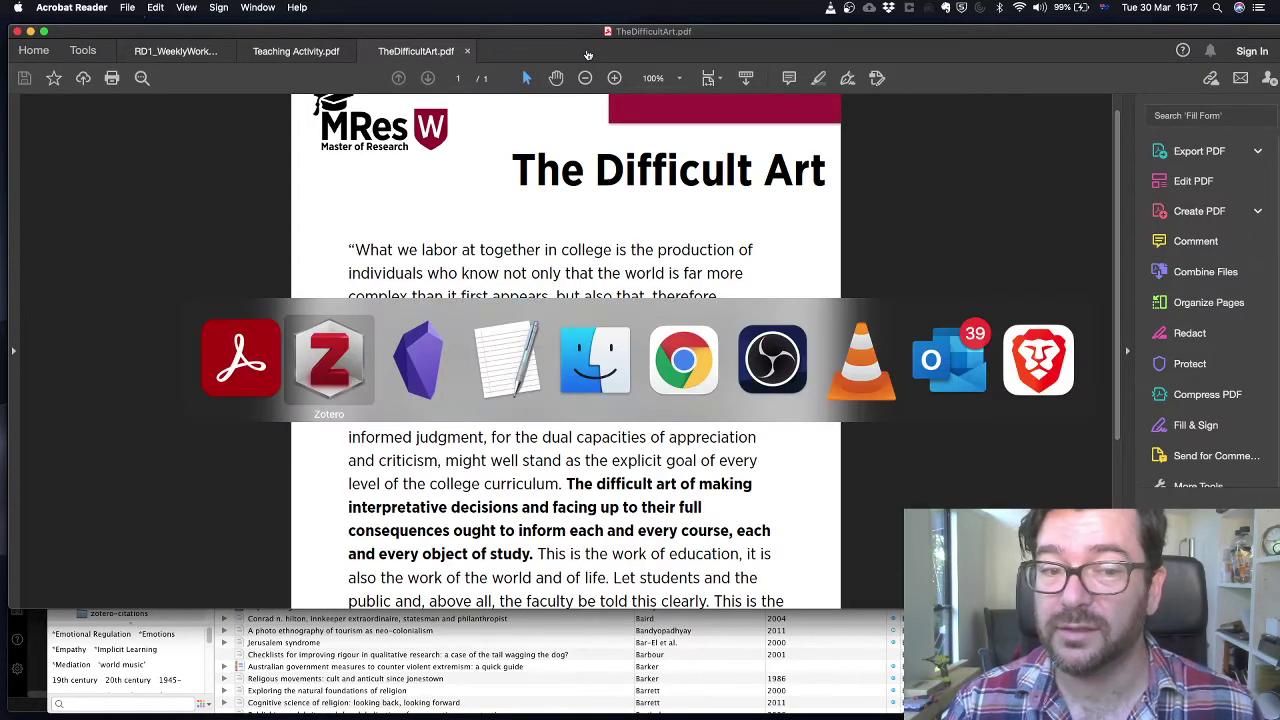
pyautogui.press('super+Tab')
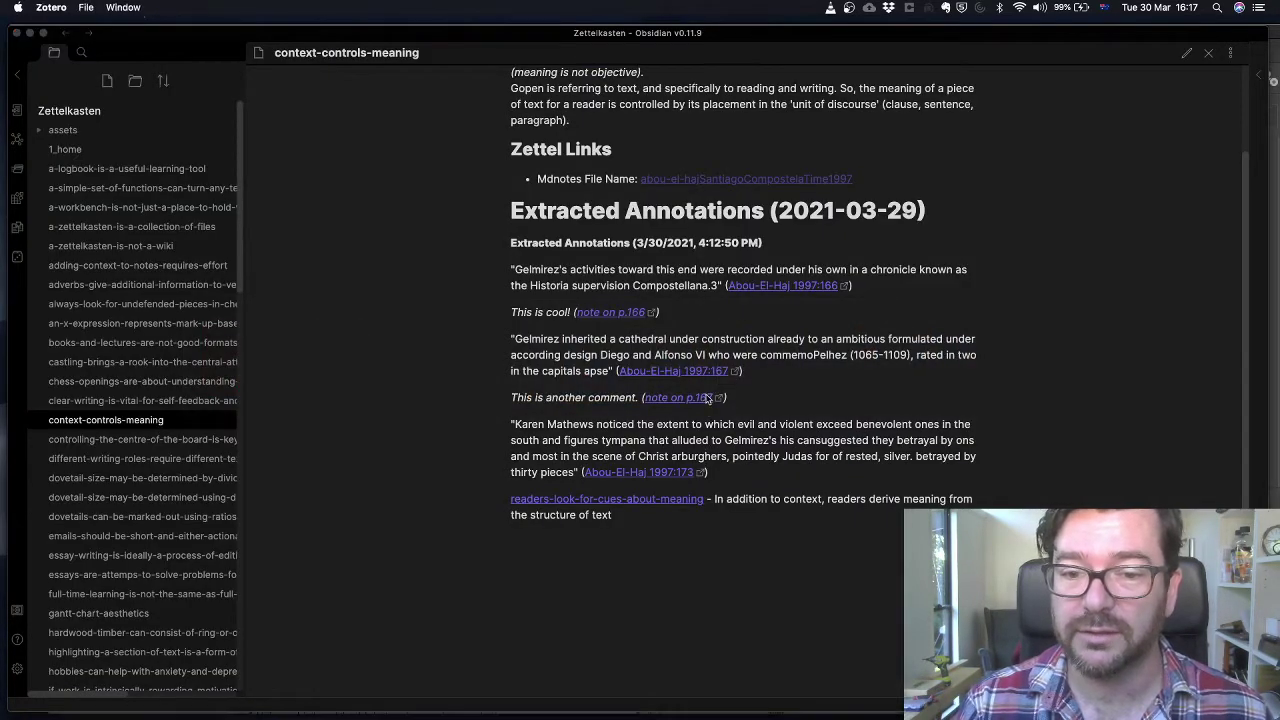
pyautogui.click(706, 398)
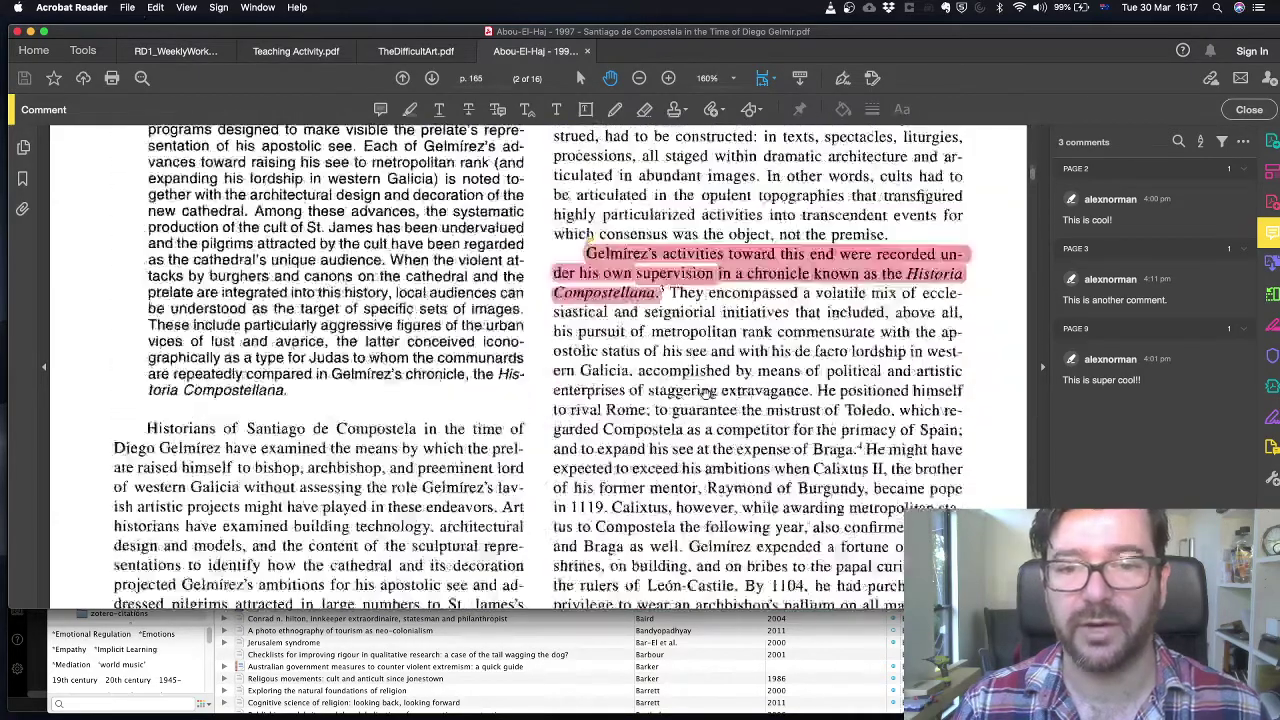
pyautogui.scroll(10, 705, 393)
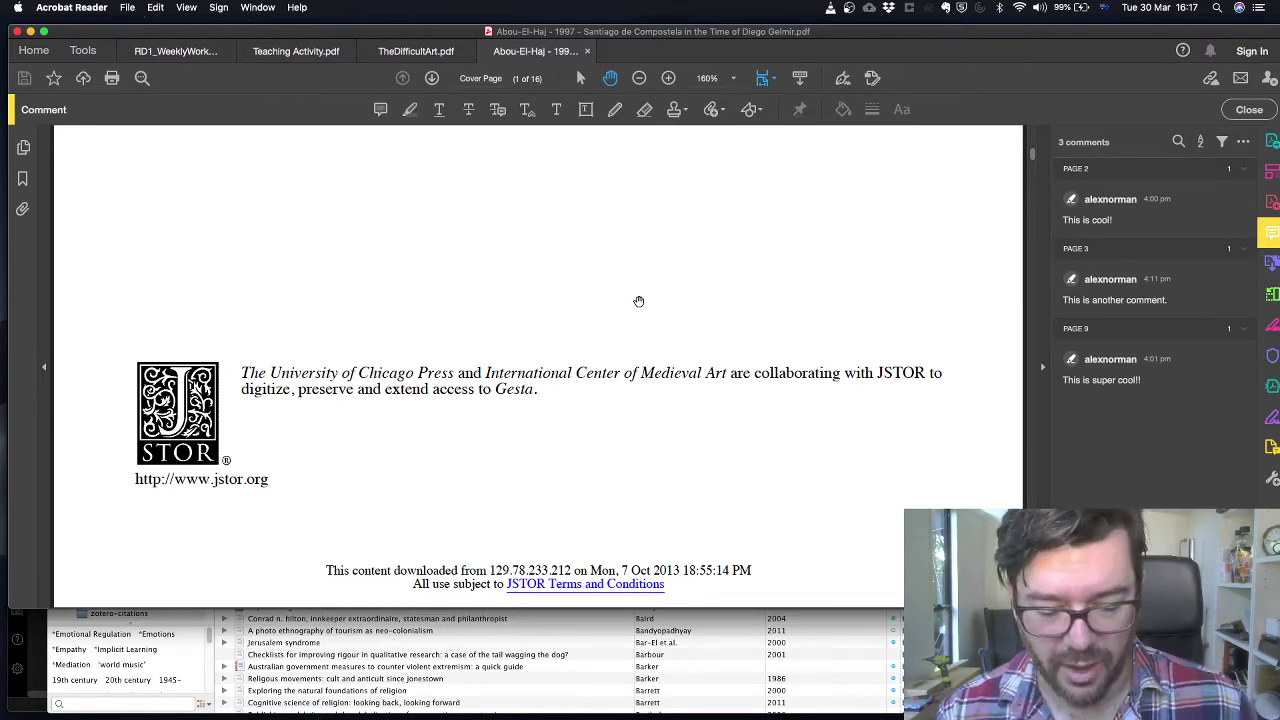
pyautogui.press('super+Tab')
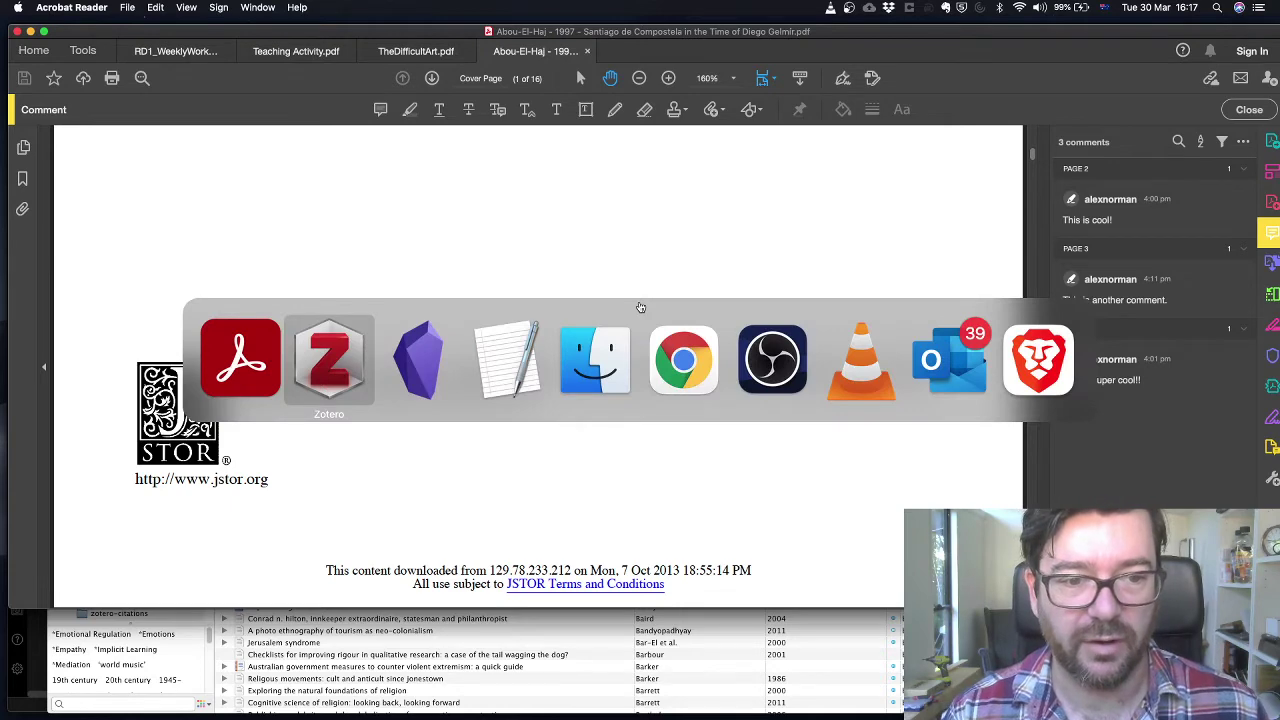
pyautogui.press('super+Tab')
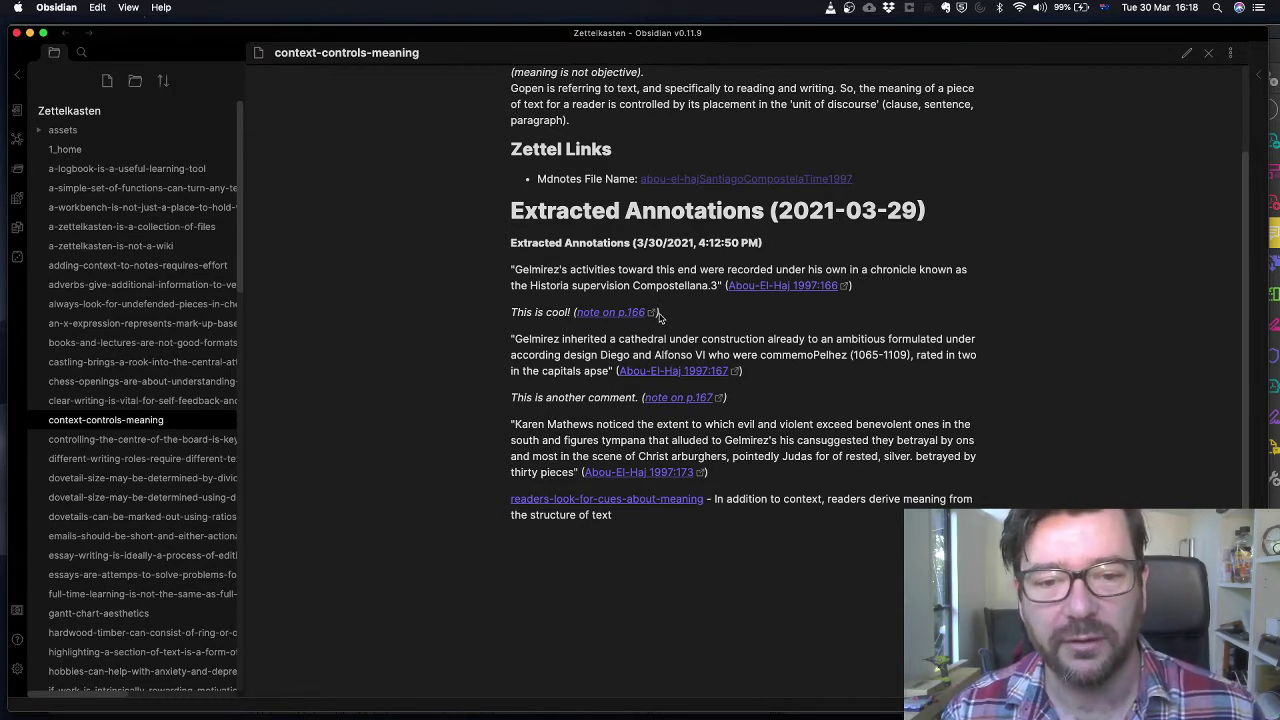
# Open the Abou-El-Haj PDF from the 1997:167 link and jump to the page-3 comment's cathedral highlight.
pyautogui.click(721, 372)
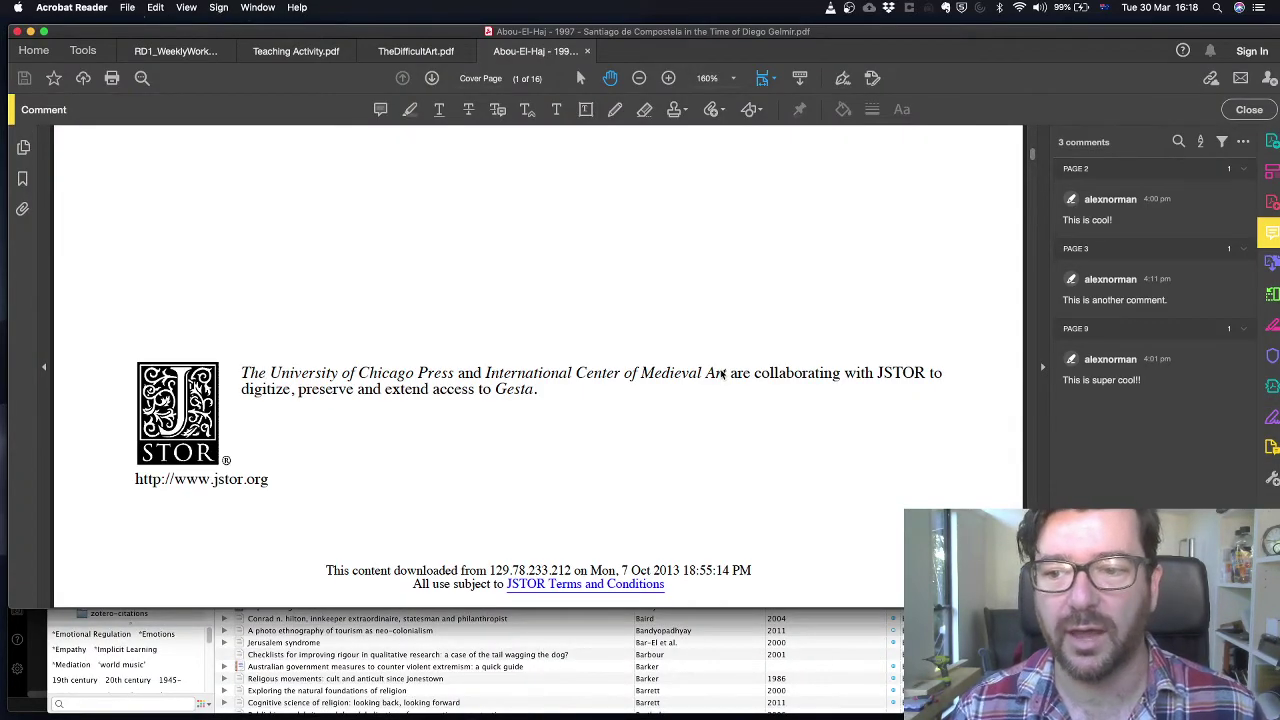
pyautogui.click(1094, 281)
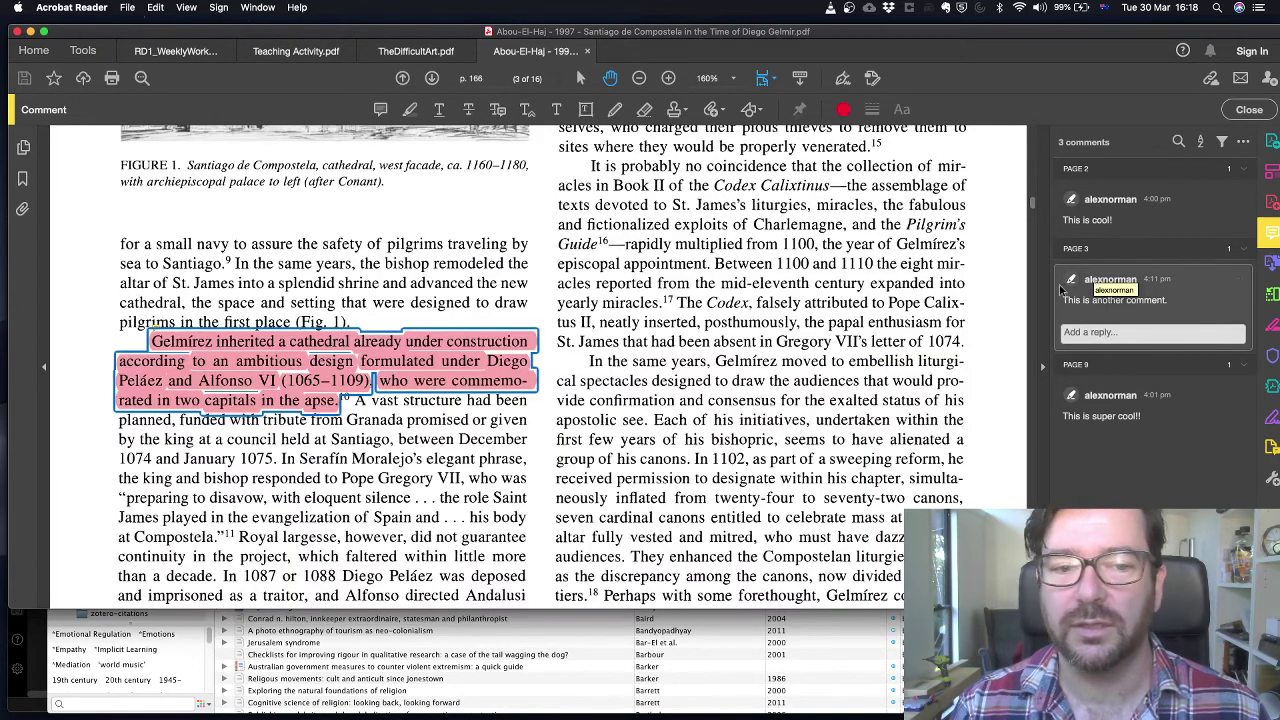